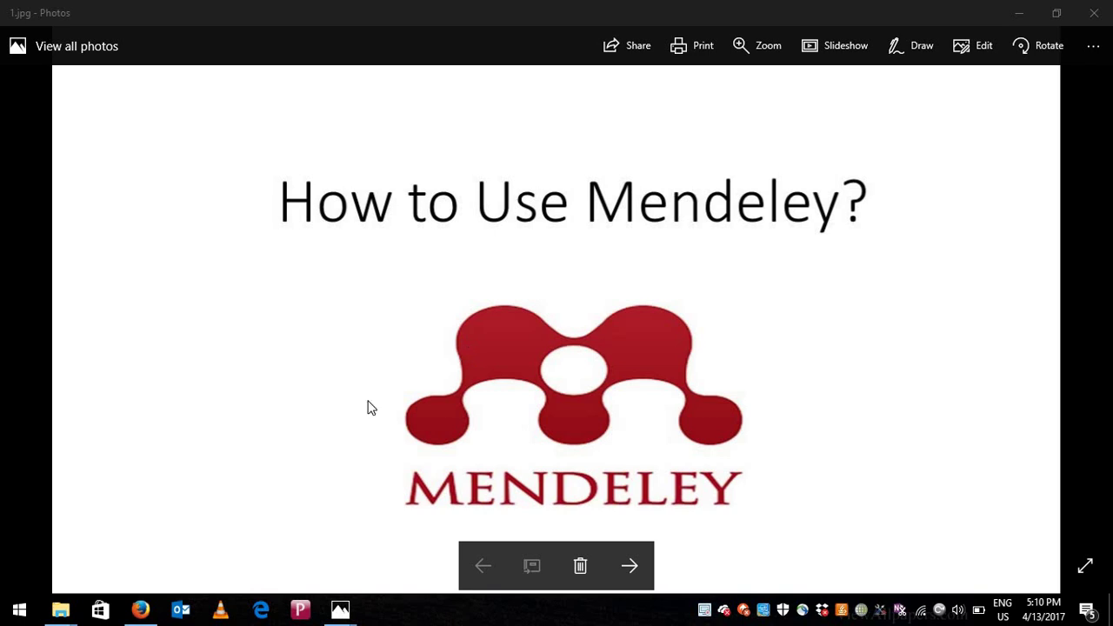
# Launch Mendeley Desktop from a system search for "men".
pyautogui.click(19, 614)
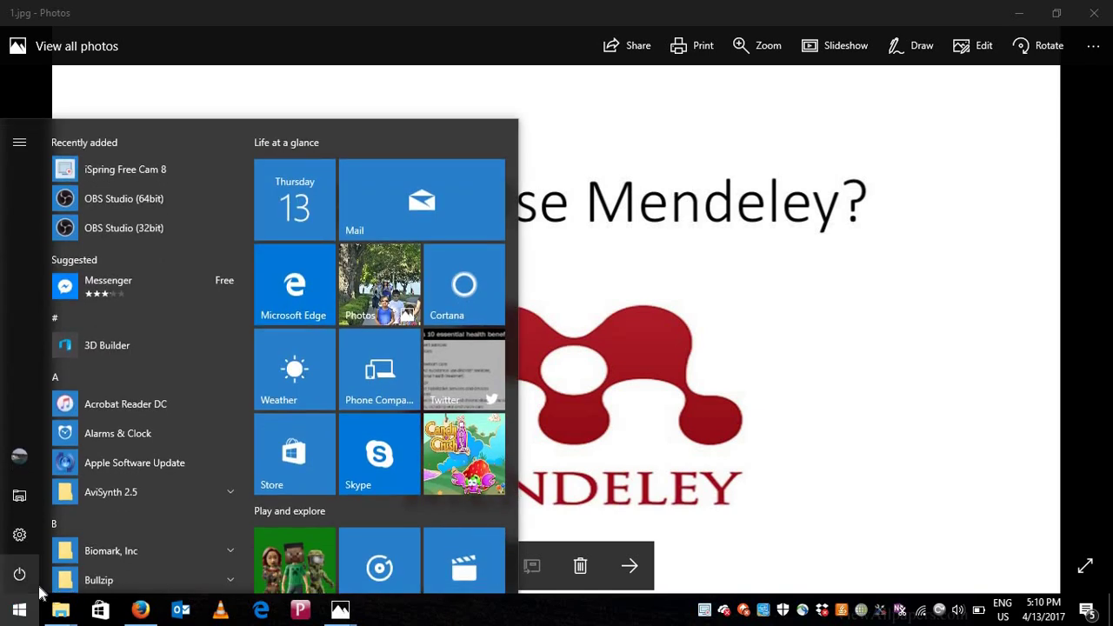
pyautogui.write('men')
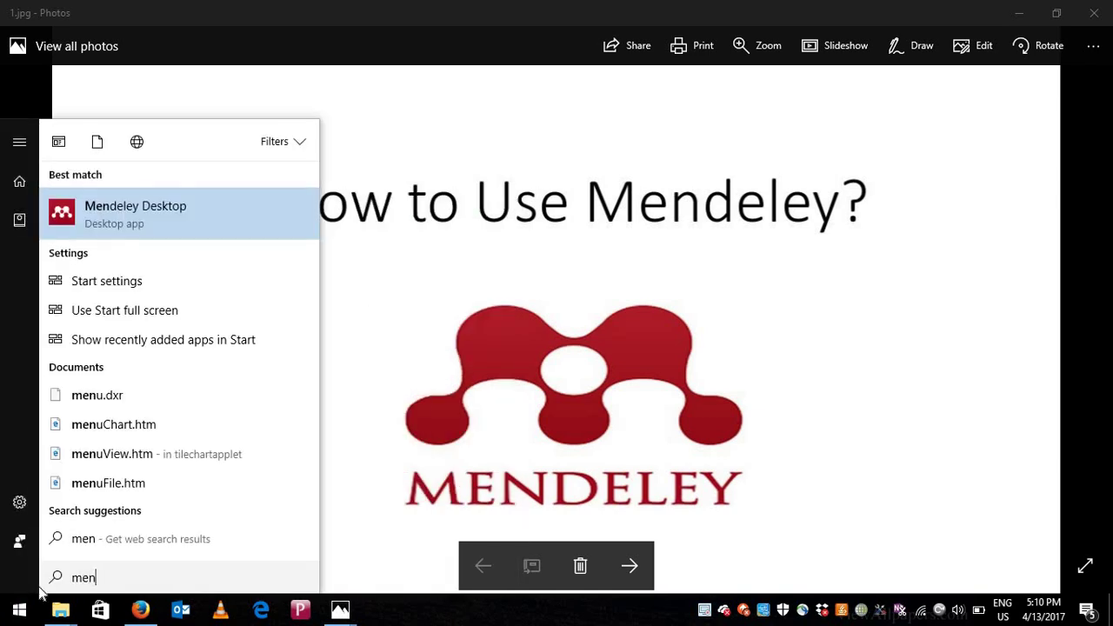
pyautogui.click(148, 220)
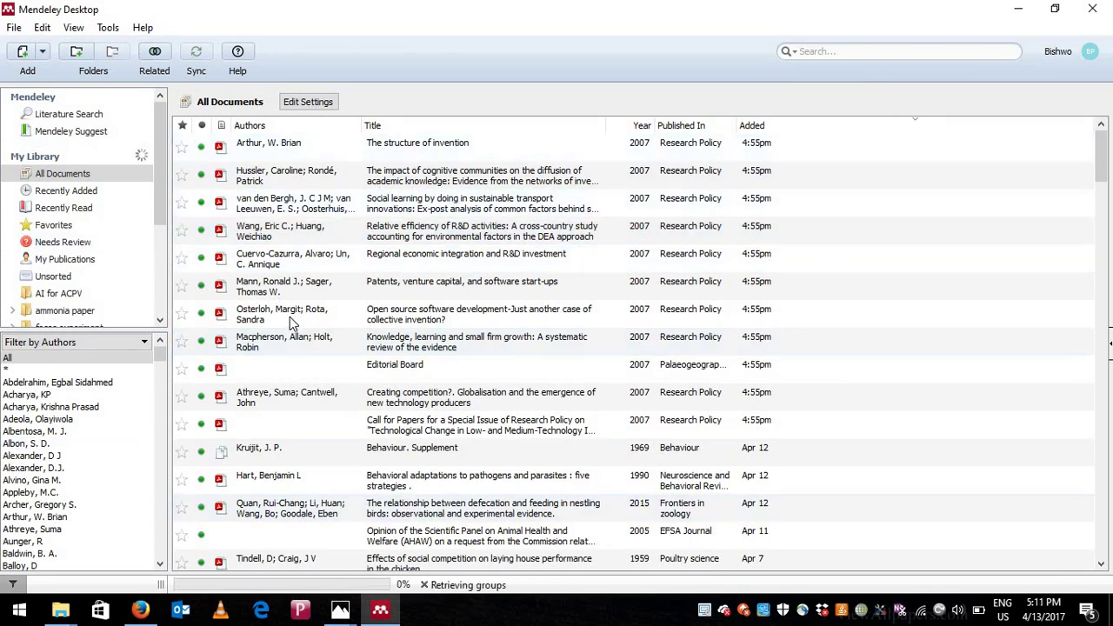
# Create a new library folder named "How to use Mendeley".
pyautogui.scroll(-1, 158, 222)
pyautogui.scroll(-5, 158, 222)
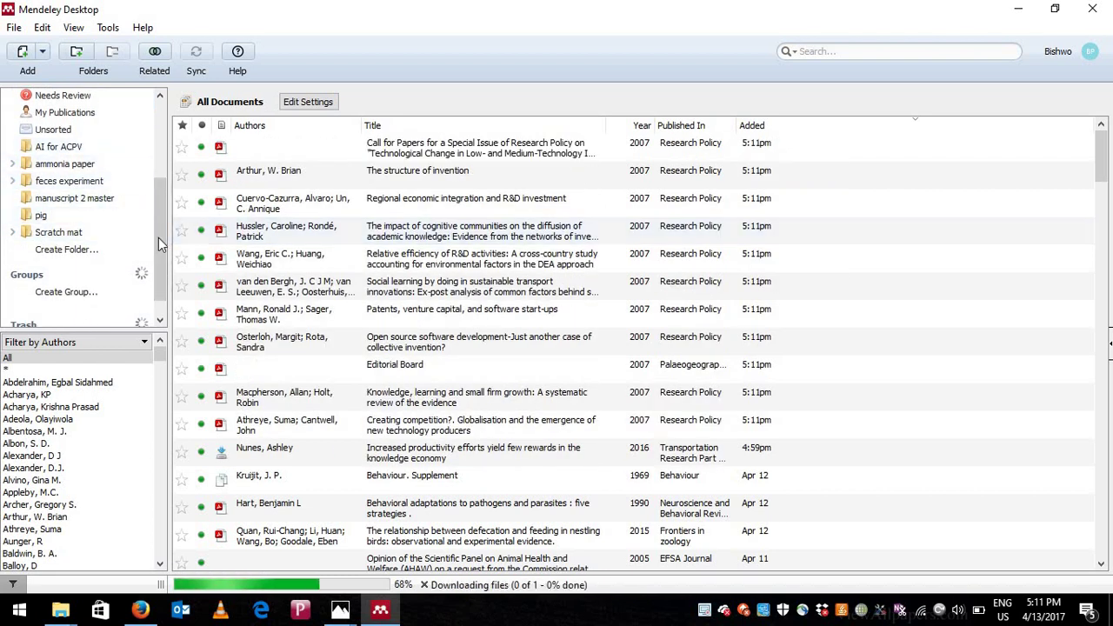
pyautogui.scroll(4, 158, 237)
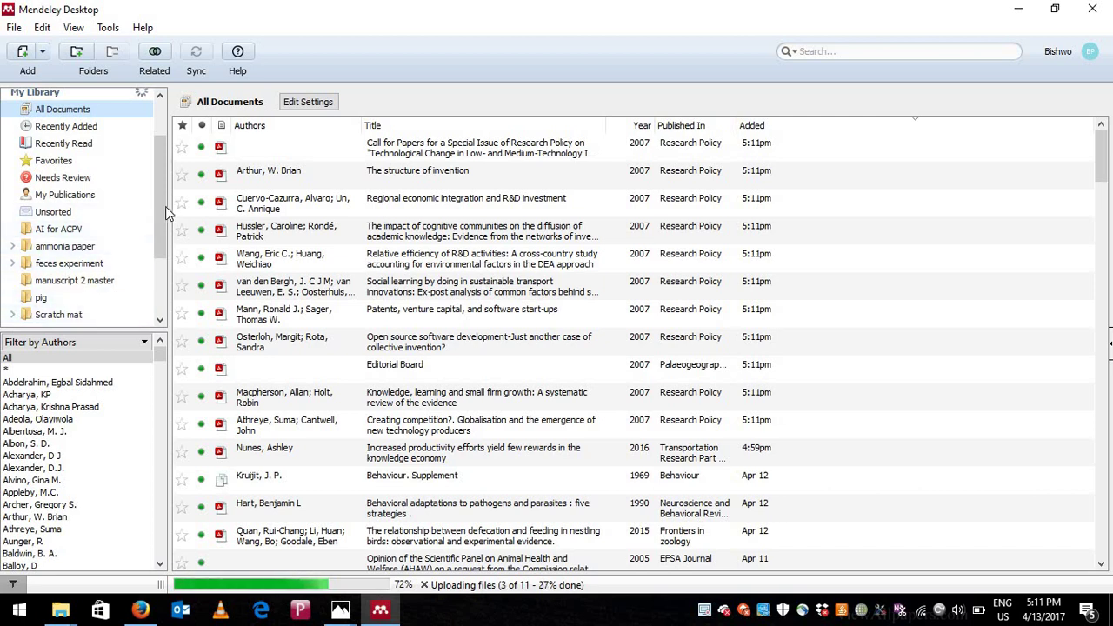
pyautogui.scroll(-2, 131, 191)
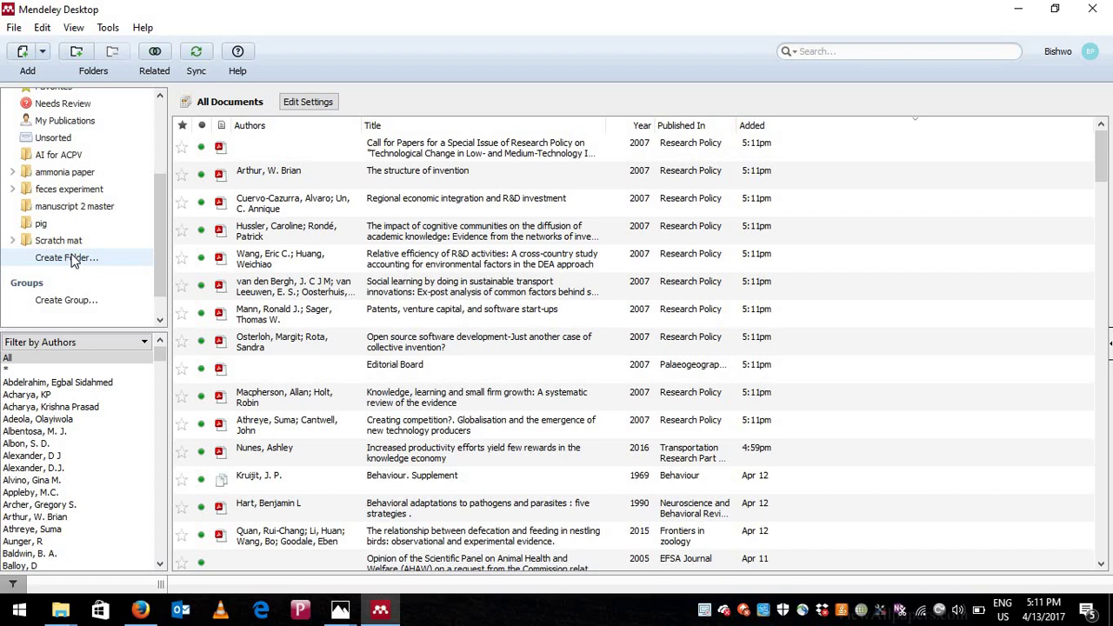
pyautogui.click(73, 259)
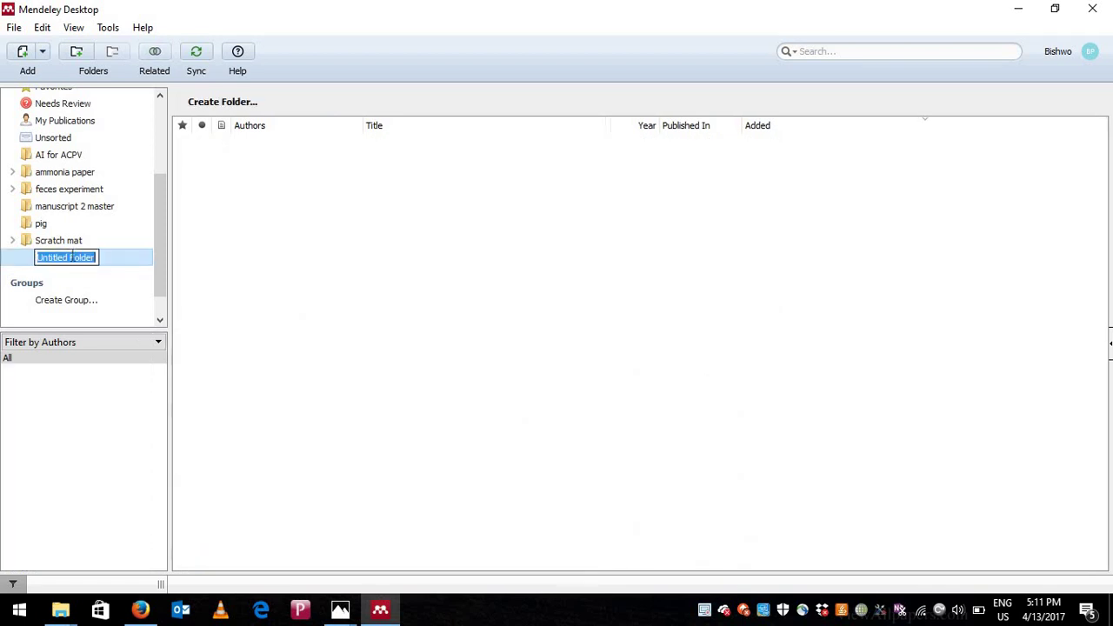
pyautogui.write('Use')
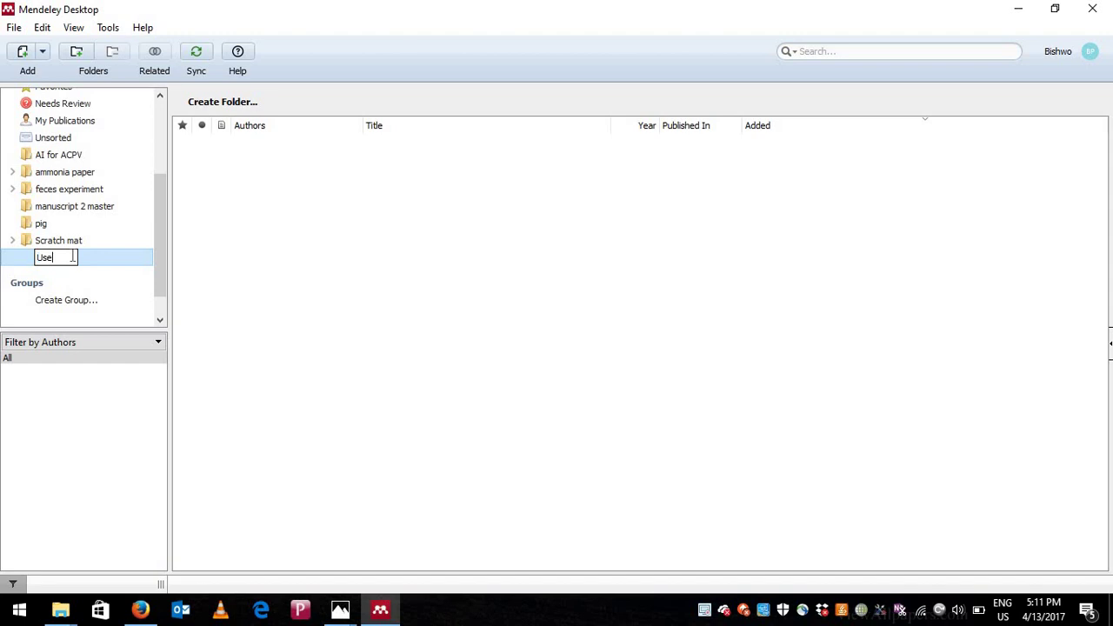
pyautogui.write(' Men')
pyautogui.press('BackSpace')
pyautogui.press('BackSpace')
pyautogui.press('BackSpace')
pyautogui.press('BackSpace')
pyautogui.write('How to use Mend')
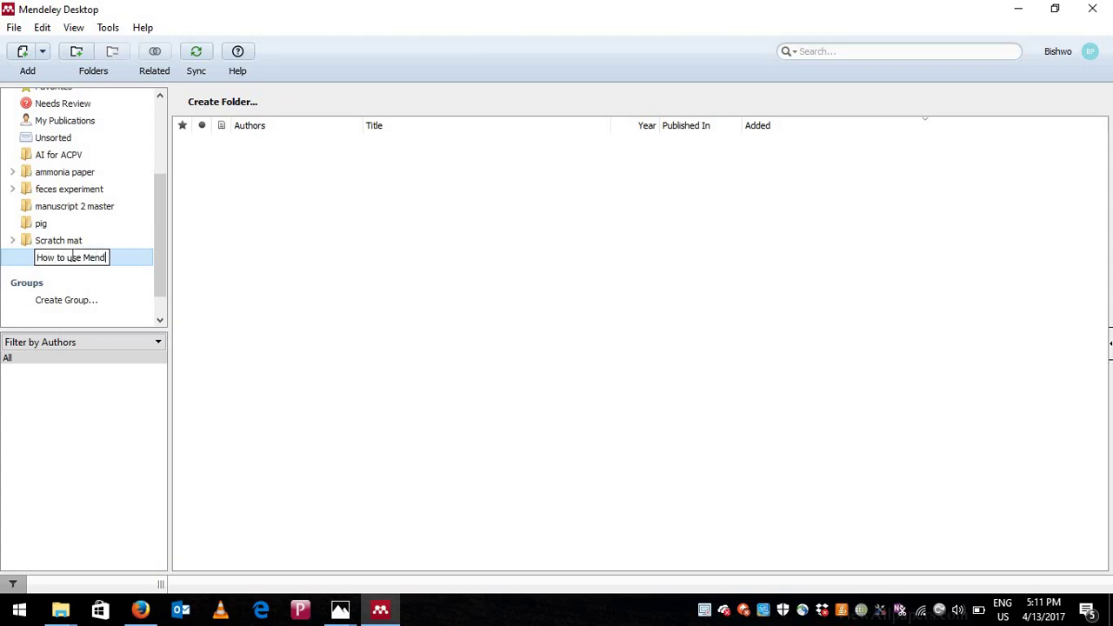
pyautogui.write('eley')
pyautogui.click(300, 287)
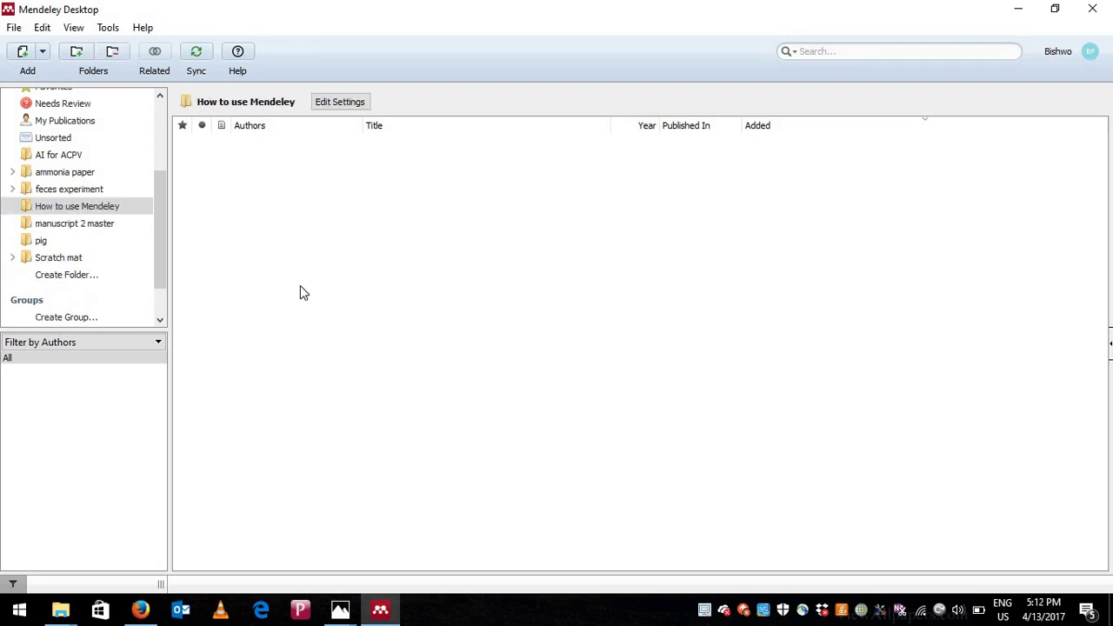
# Add all the PDFs from the "pdf files" directory to the "How to use Mendeley" folder.
pyautogui.click(90, 211)
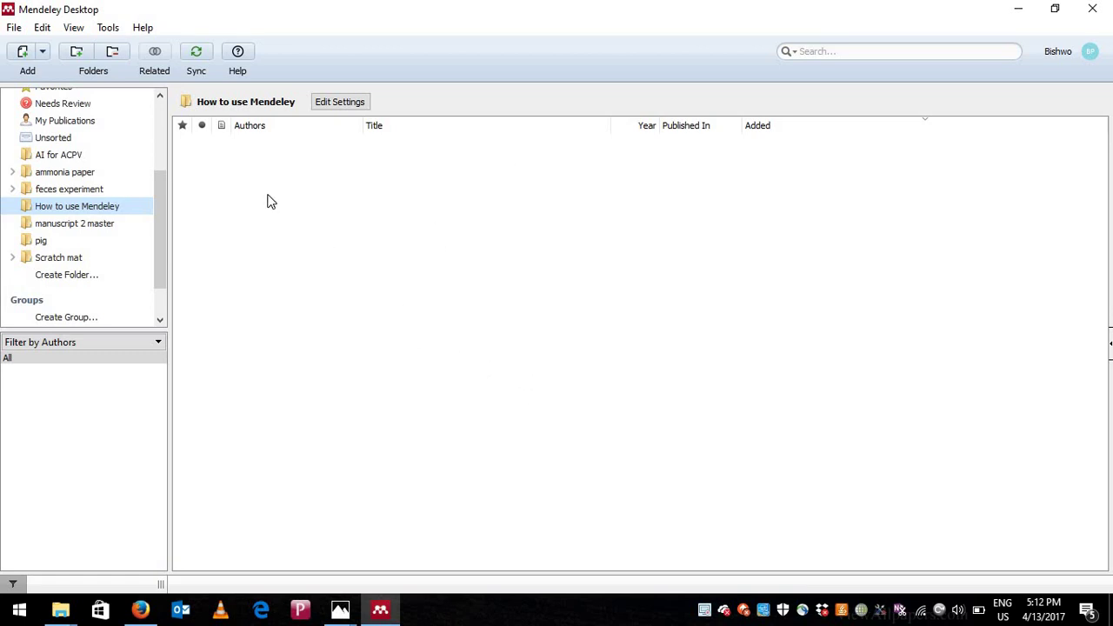
pyautogui.click(23, 53)
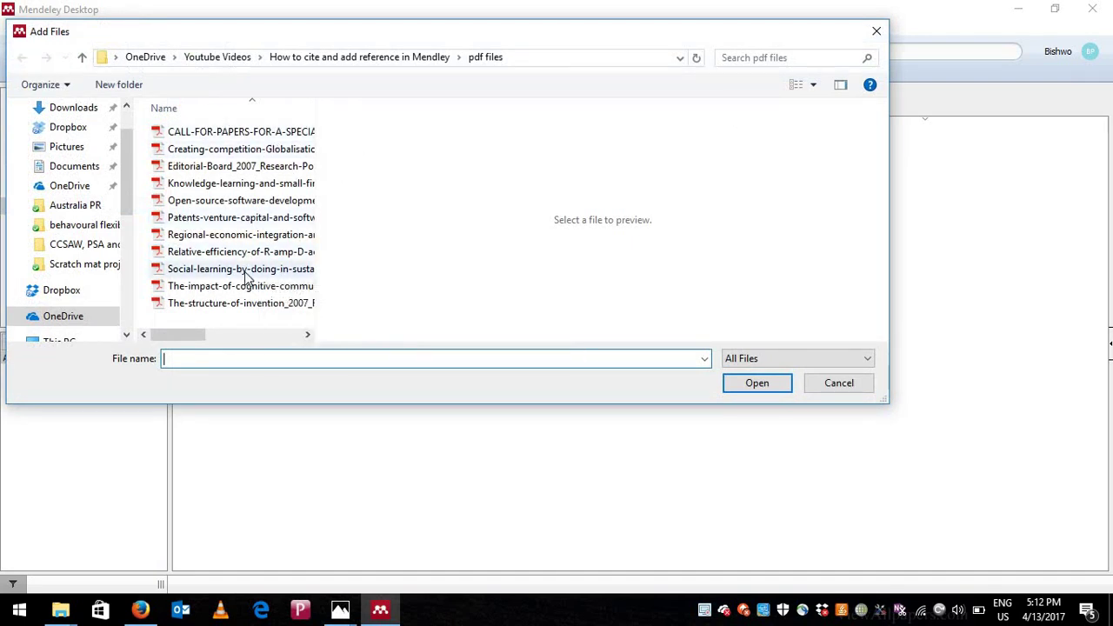
pyautogui.click(261, 155)
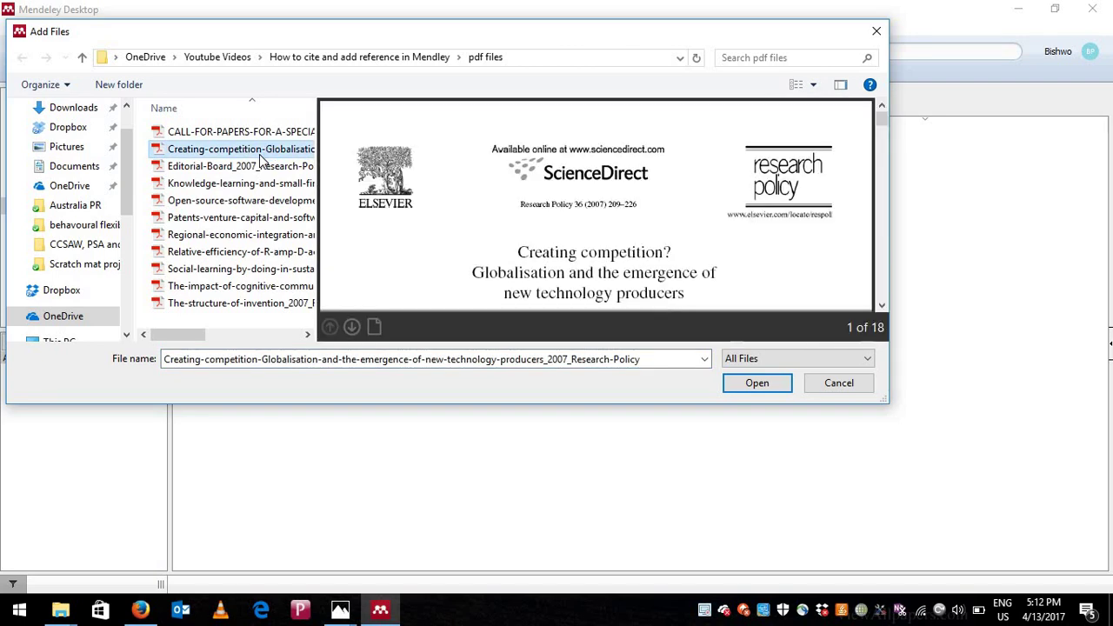
pyautogui.hotkey('ctrl', 'a')
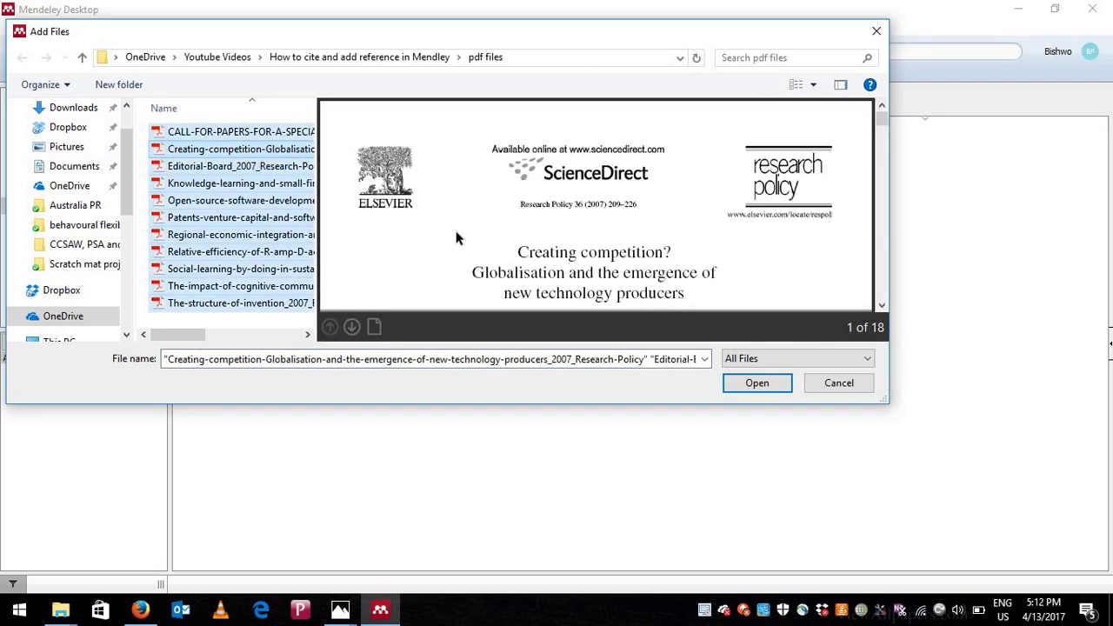
pyautogui.click(755, 386)
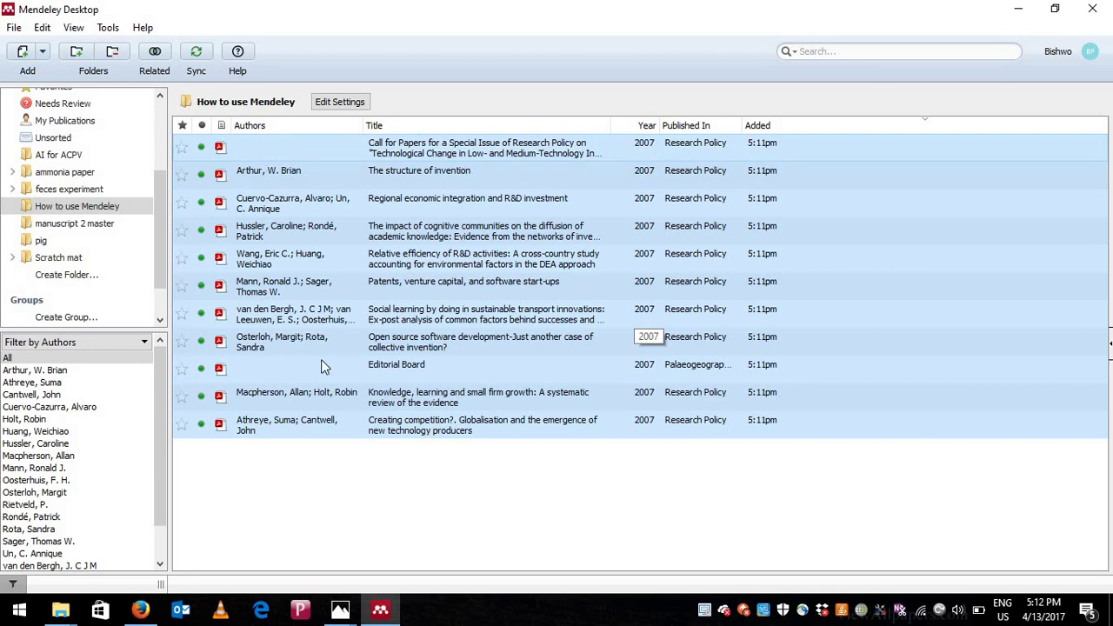
# Open the "Call for Papers for a Special Issue of Research Policy" document and show its details beside the PDF.
pyautogui.doubleClick(376, 150)
pyautogui.scroll(6, 612, 425)
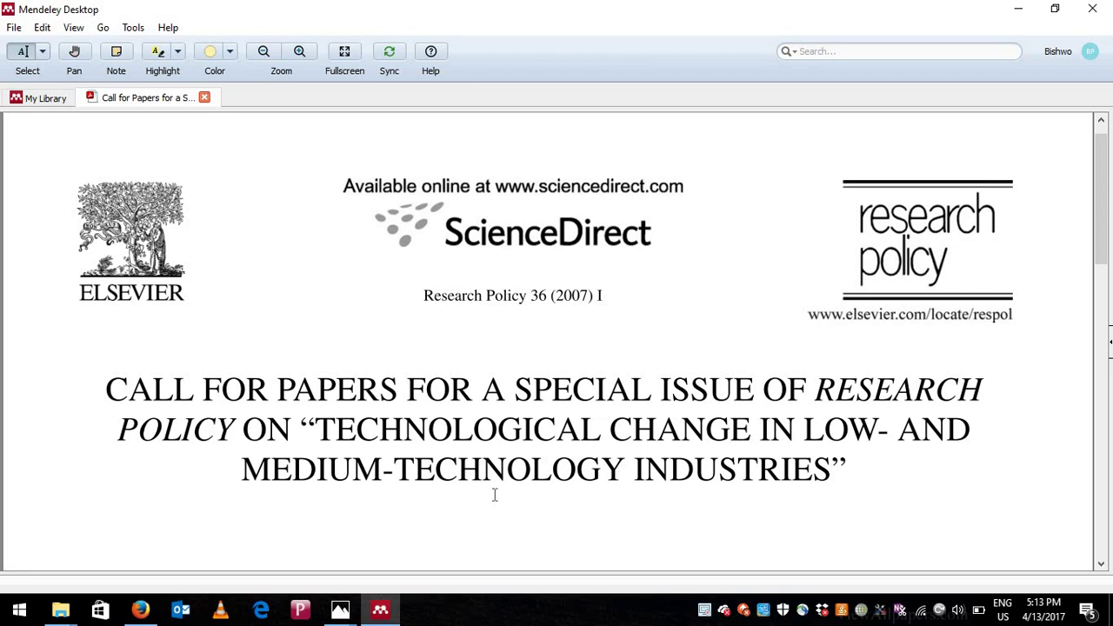
pyautogui.scroll(-3, 495, 493)
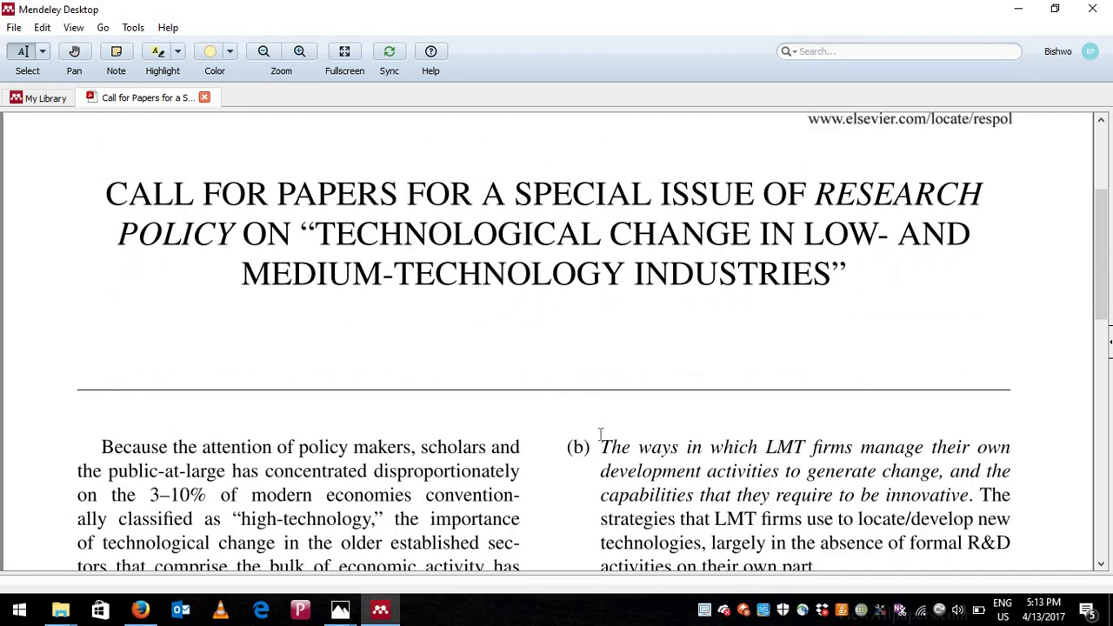
pyautogui.scroll(-2, 574, 478)
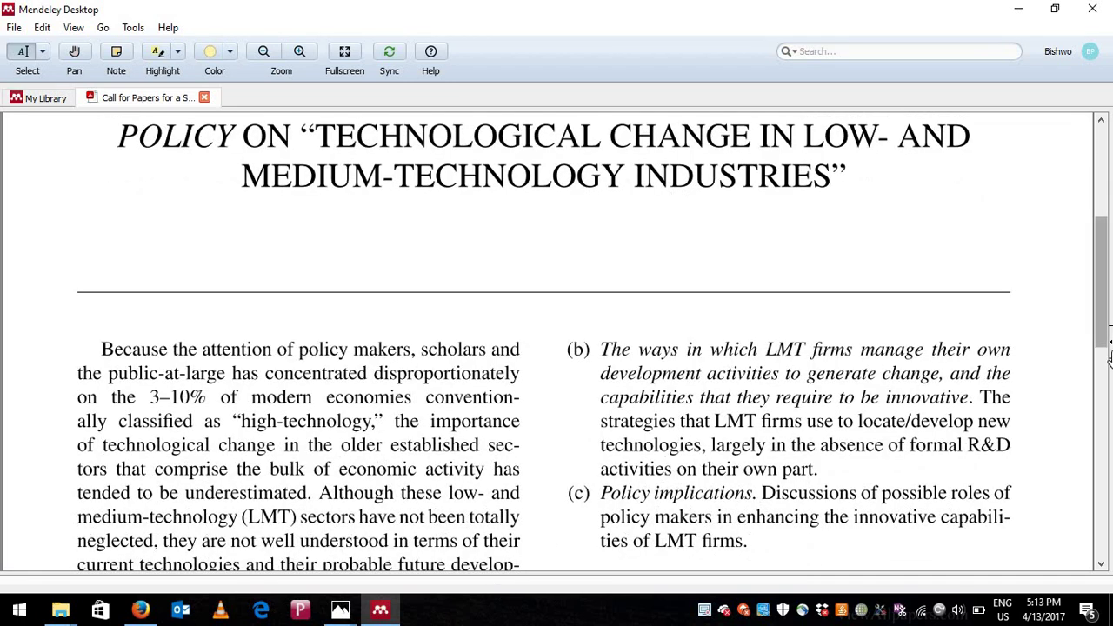
pyautogui.moveTo(1110, 342); pyautogui.dragTo(429, 342)
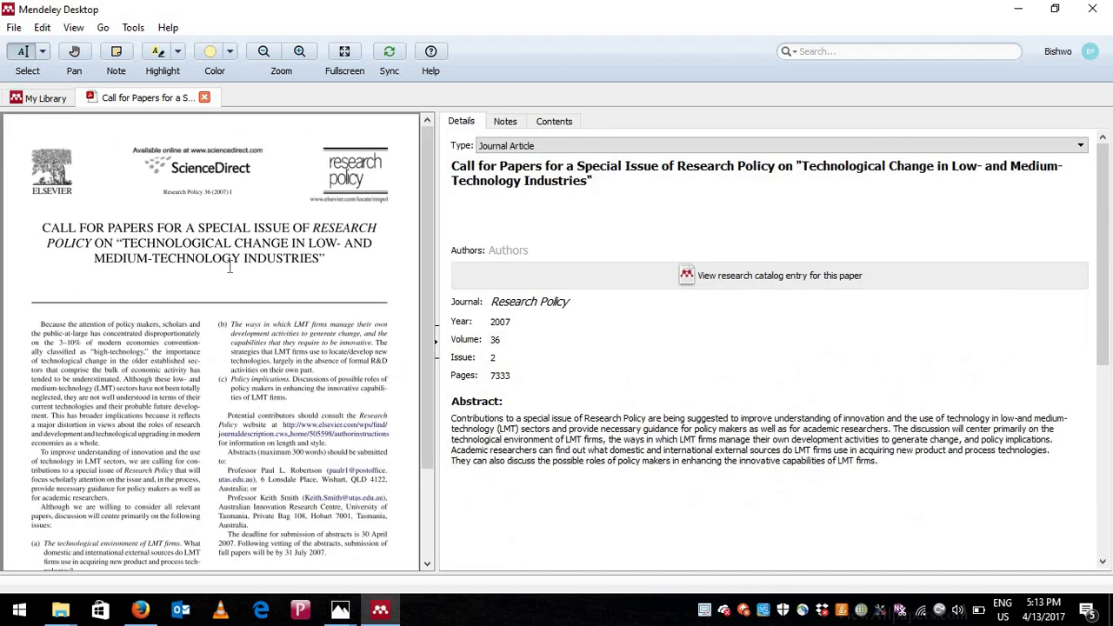
# Fill in the missing author of the Call for Papers entry with a last name and first initial.
pyautogui.click(524, 252)
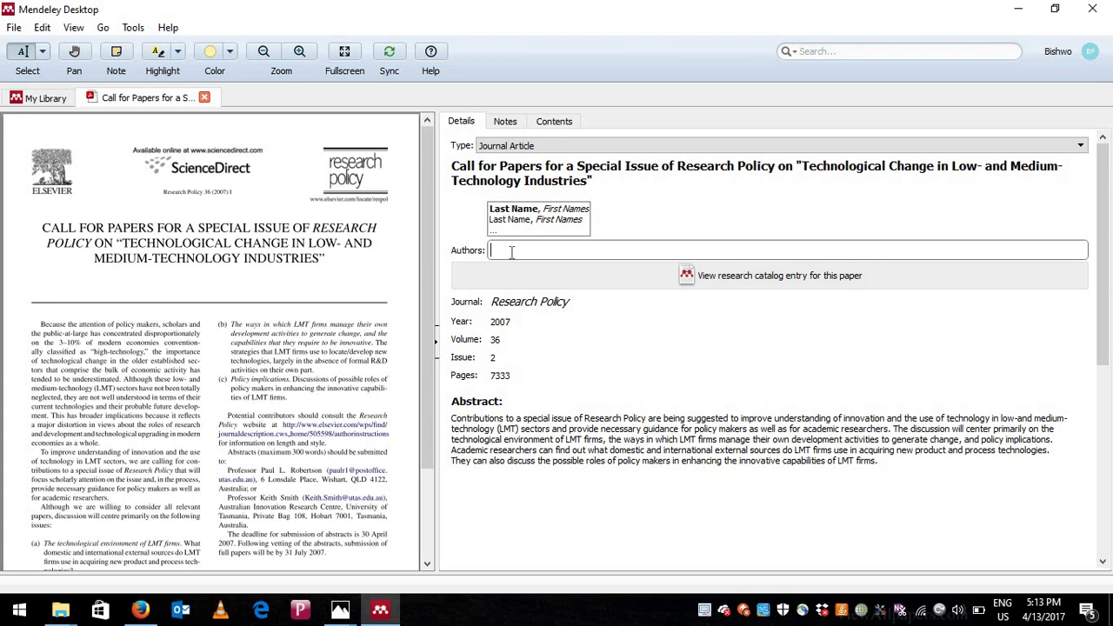
pyautogui.write('Walker, M')
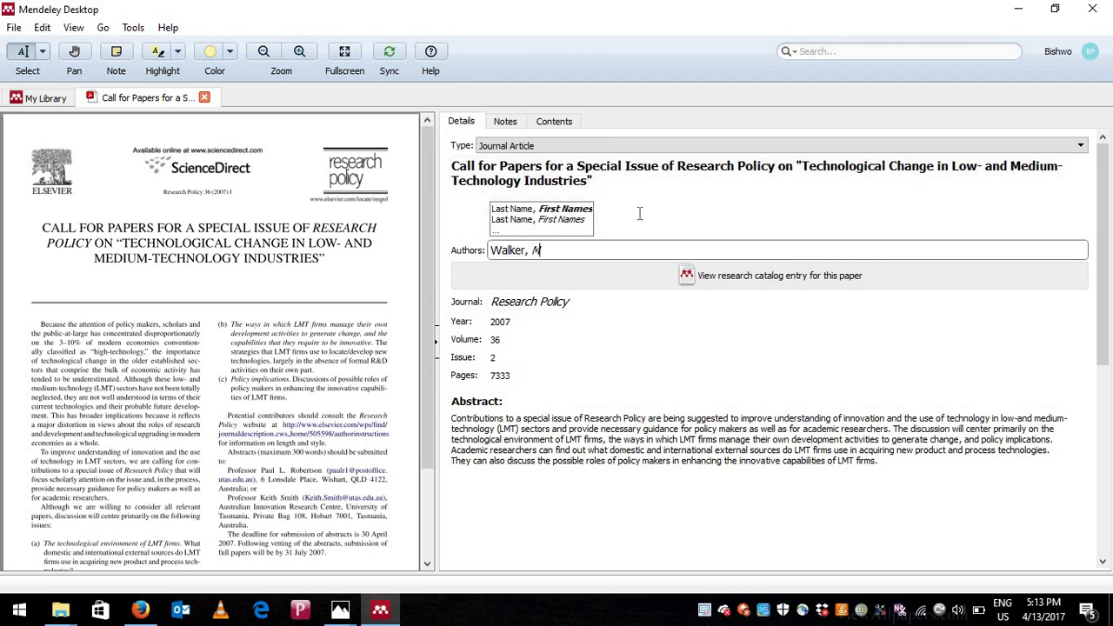
pyautogui.press('Return')
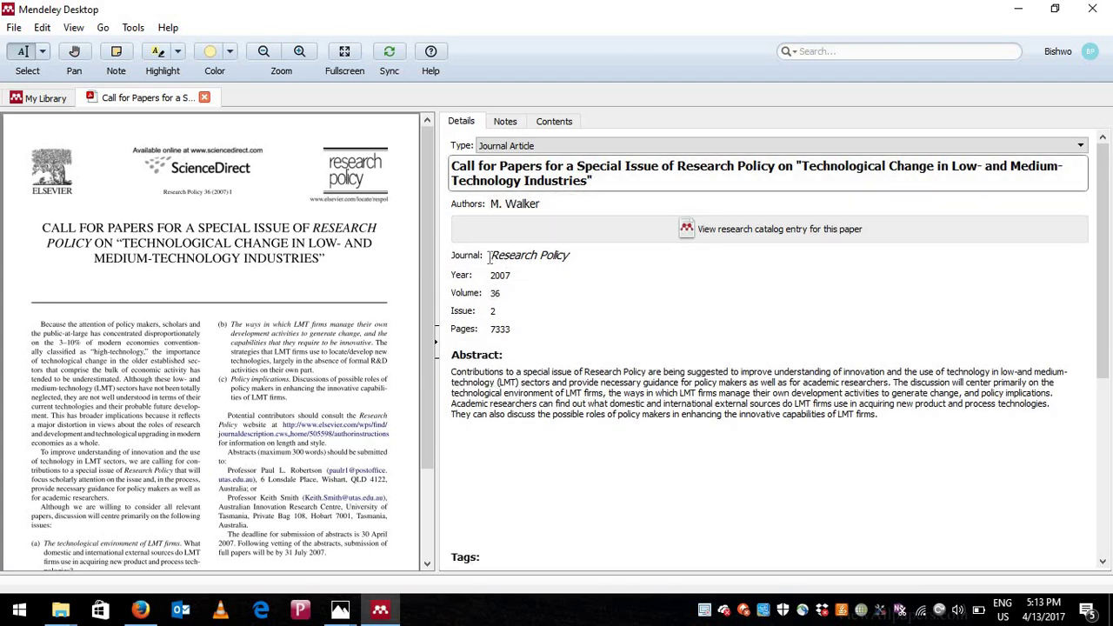
# Try extending the journal name with "Anal" and restore it to Research Policy.
pyautogui.click(580, 255)
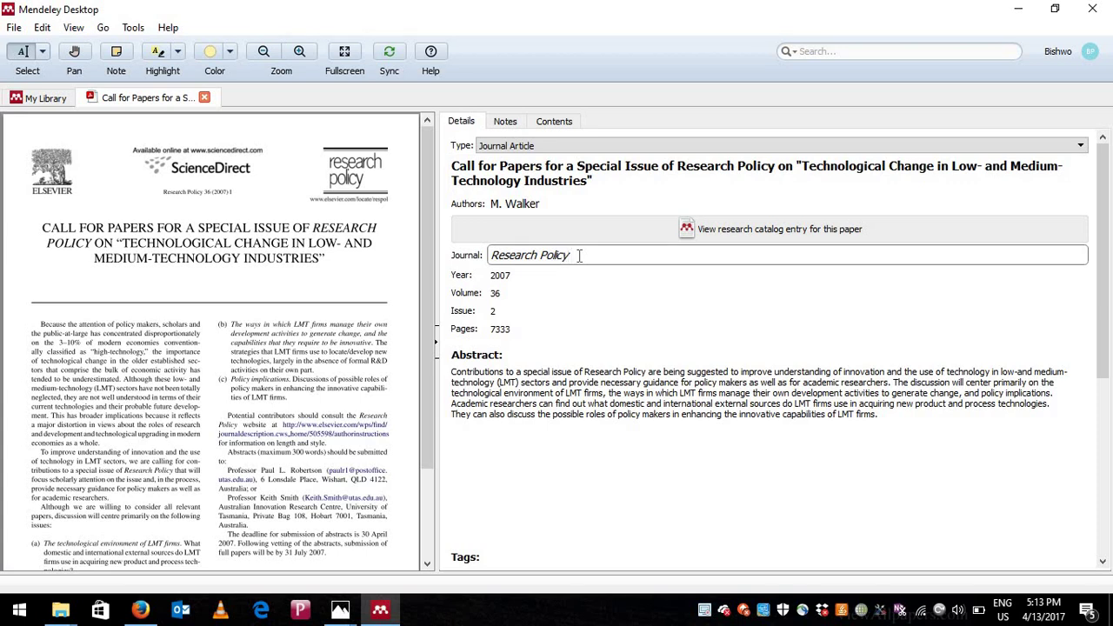
pyautogui.write('Anal')
pyautogui.click(641, 252)
pyautogui.press('BackSpace')
pyautogui.press('BackSpace')
pyautogui.press('BackSpace')
pyautogui.press('BackSpace')
pyautogui.press('BackSpace')
pyautogui.press('BackSpace')
pyautogui.press('BackSpace')
pyautogui.press('BackSpace')
pyautogui.press('BackSpace')
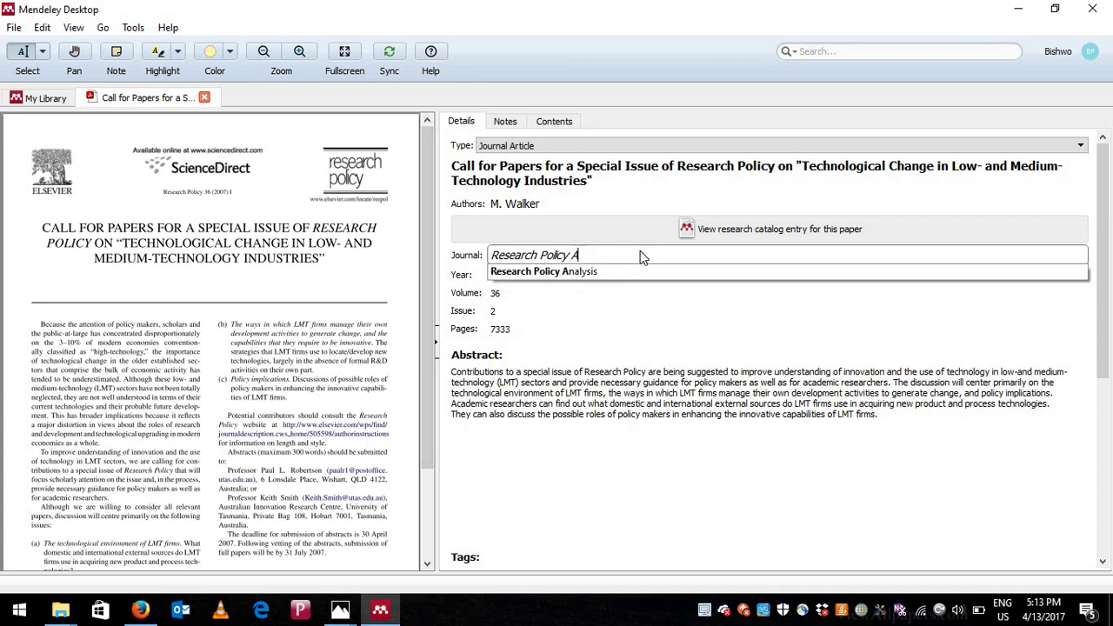
pyautogui.press('Return')
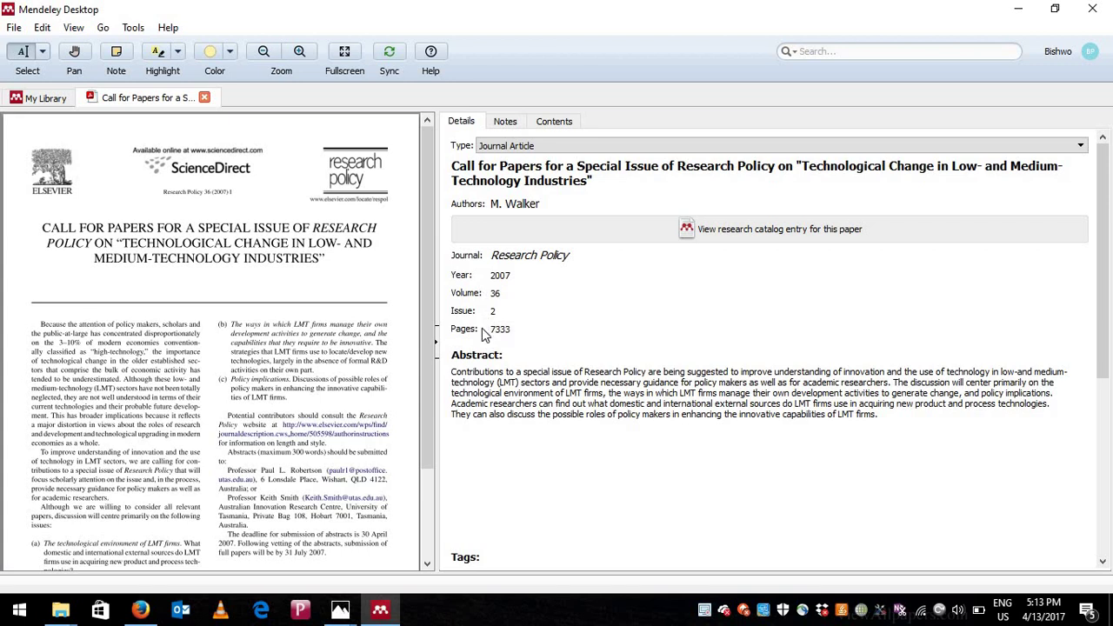
# Check the Call for Papers PDF against its details, then return to the library and widen its document list.
pyautogui.scroll(-3, 426, 414)
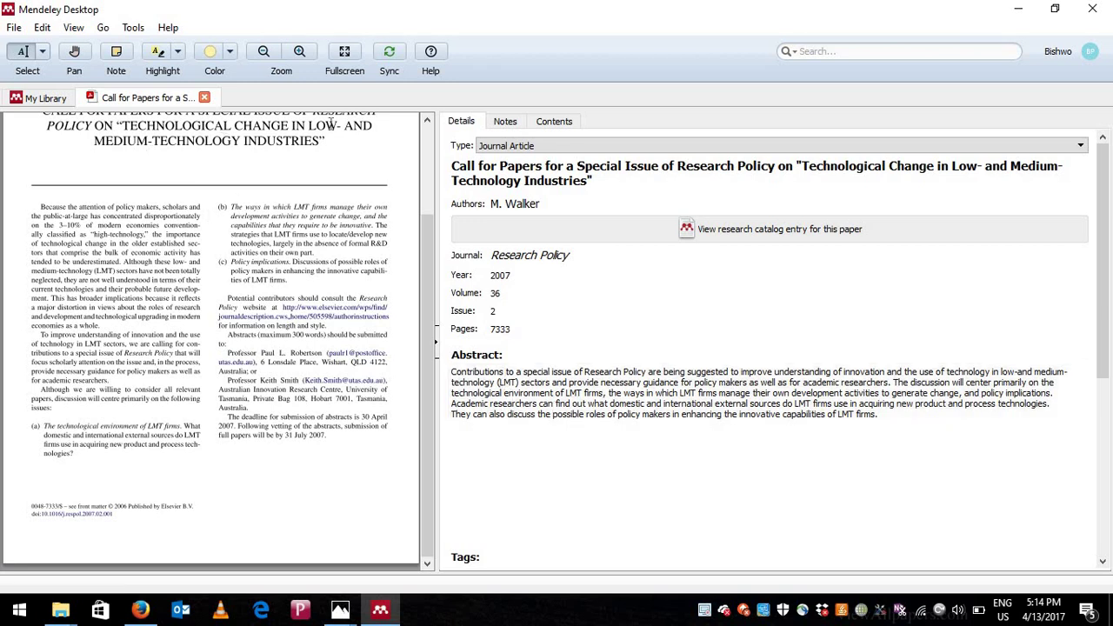
pyautogui.scroll(3, 209, 215)
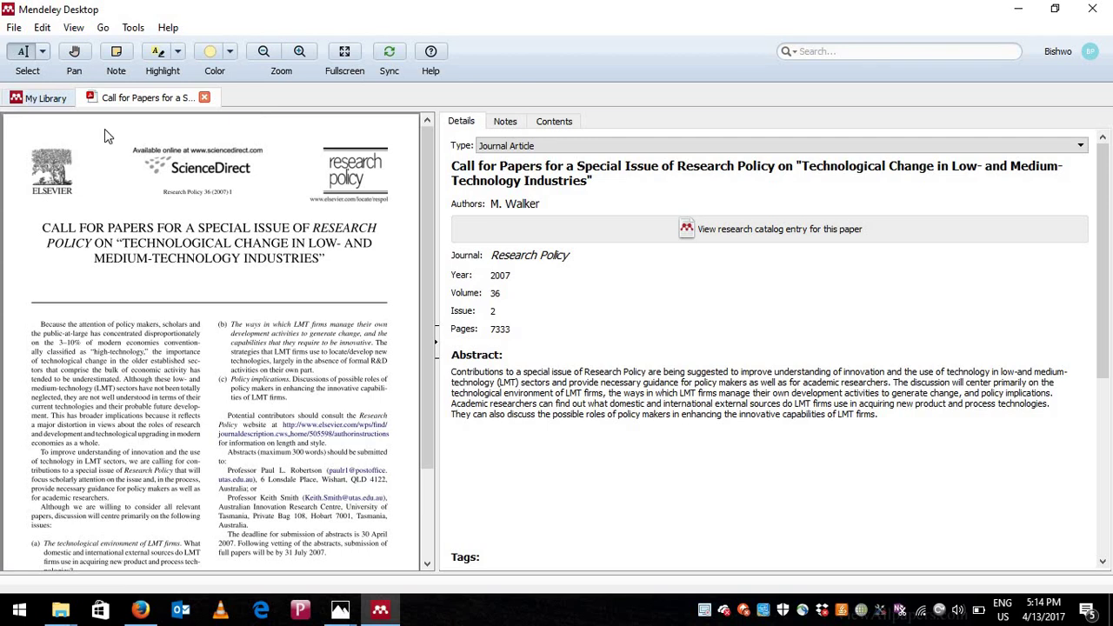
pyautogui.click(33, 98)
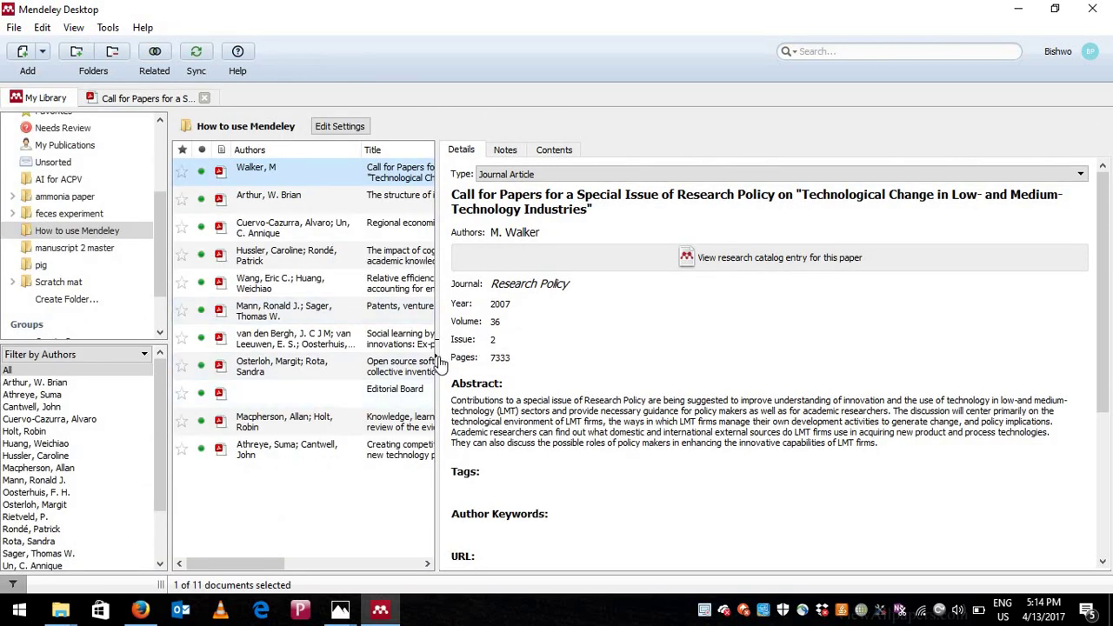
pyautogui.moveTo(688, 316); pyautogui.dragTo(838, 316)
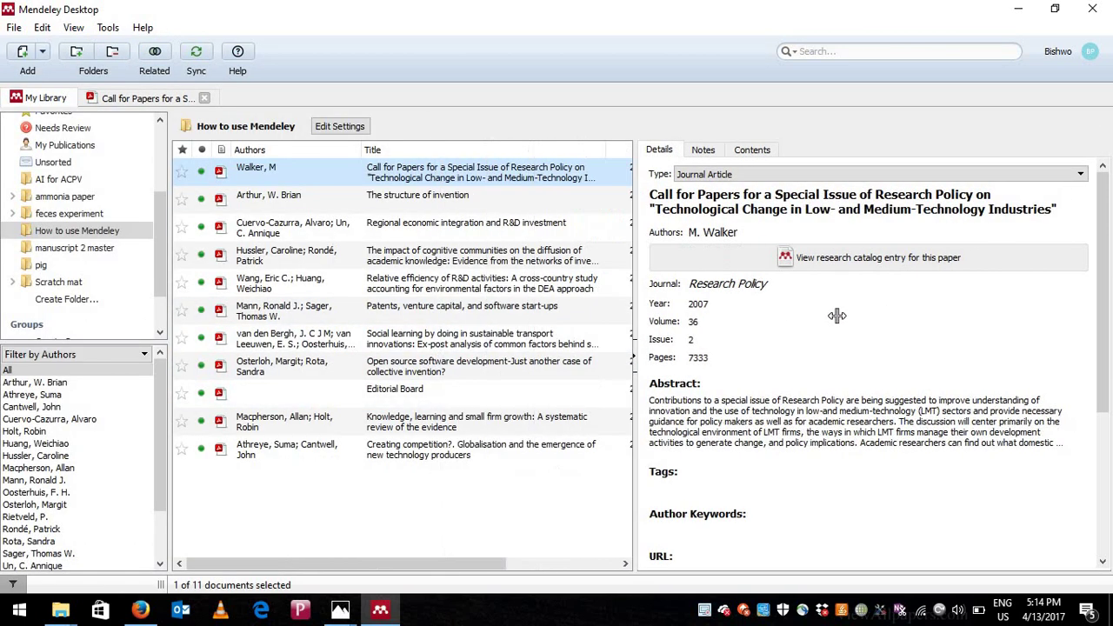
# Look through the Editorial Board document and delete its entry from the "How to use Mendeley" folder.
pyautogui.doubleClick(281, 396)
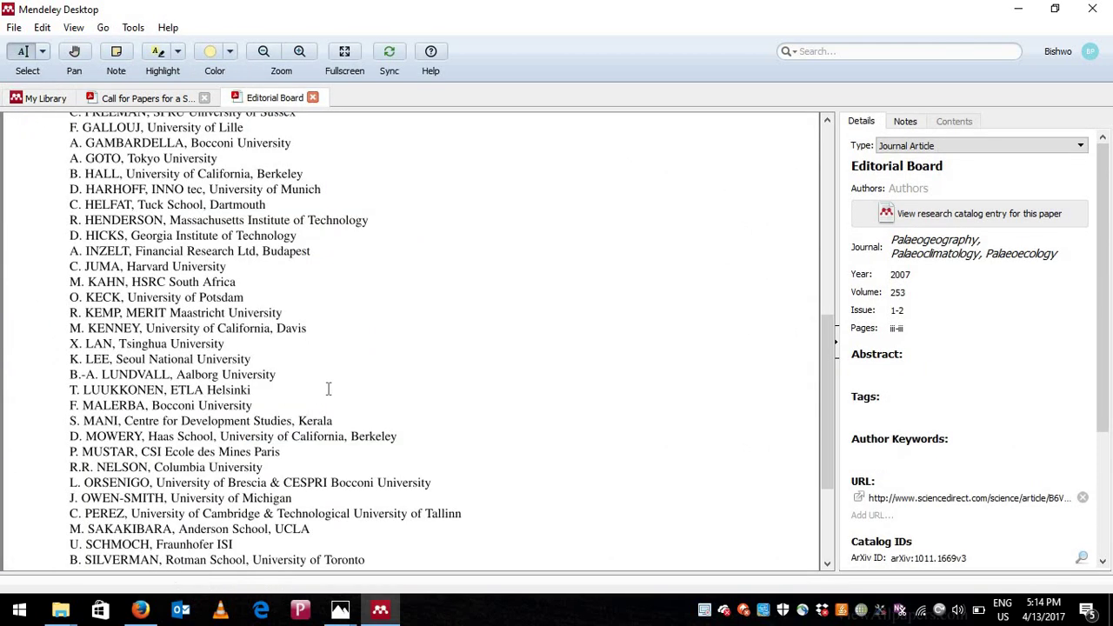
pyautogui.scroll(-3, 328, 391)
pyautogui.scroll(12, 328, 391)
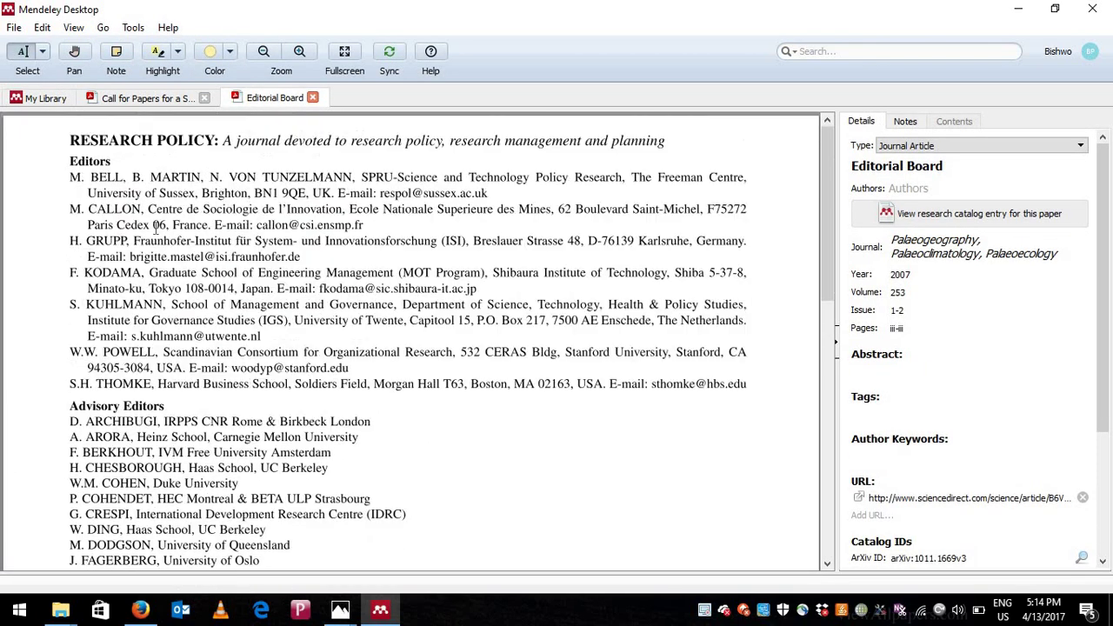
pyautogui.hotkey('ctrl', 'Tab')
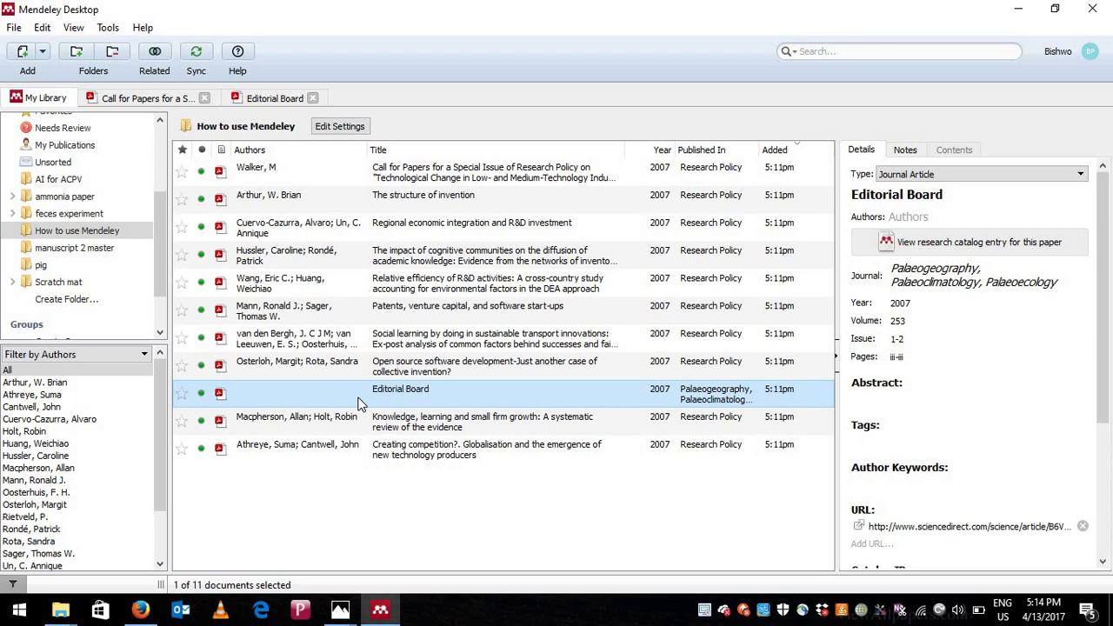
pyautogui.press('Delete')
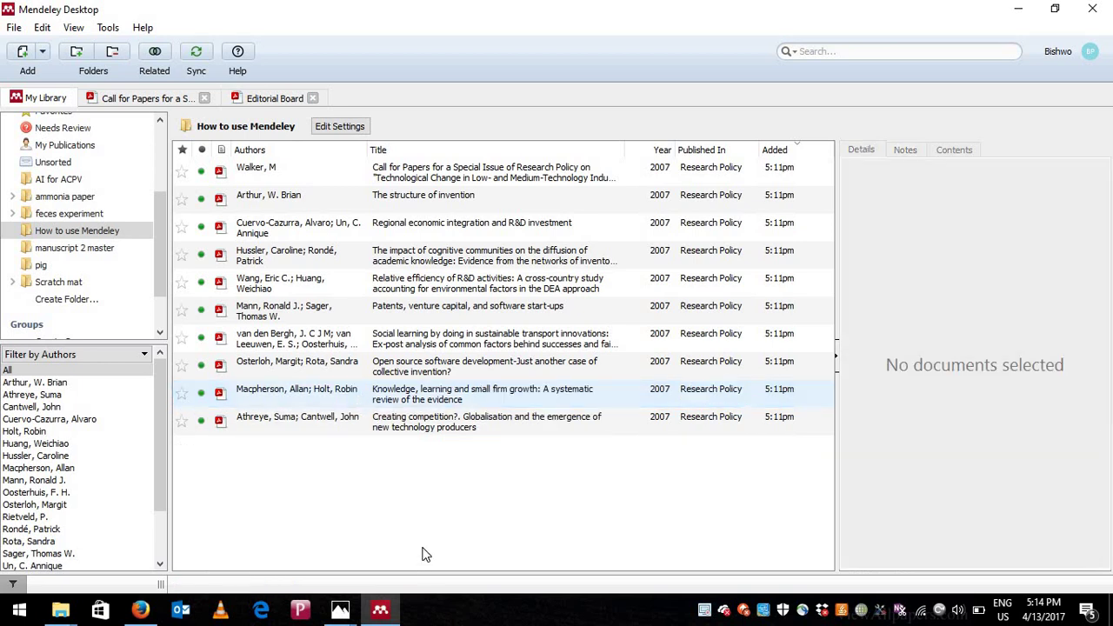
# Open the "Relative efficiency of R&D activities" paper to check its details and return to the library.
pyautogui.doubleClick(380, 294)
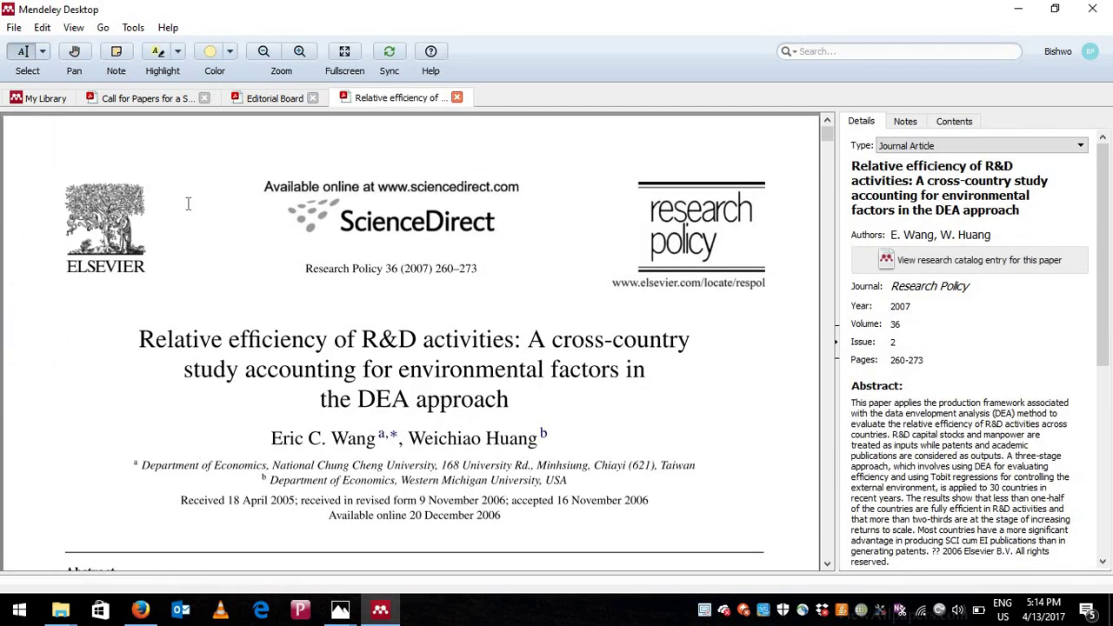
pyautogui.click(48, 98)
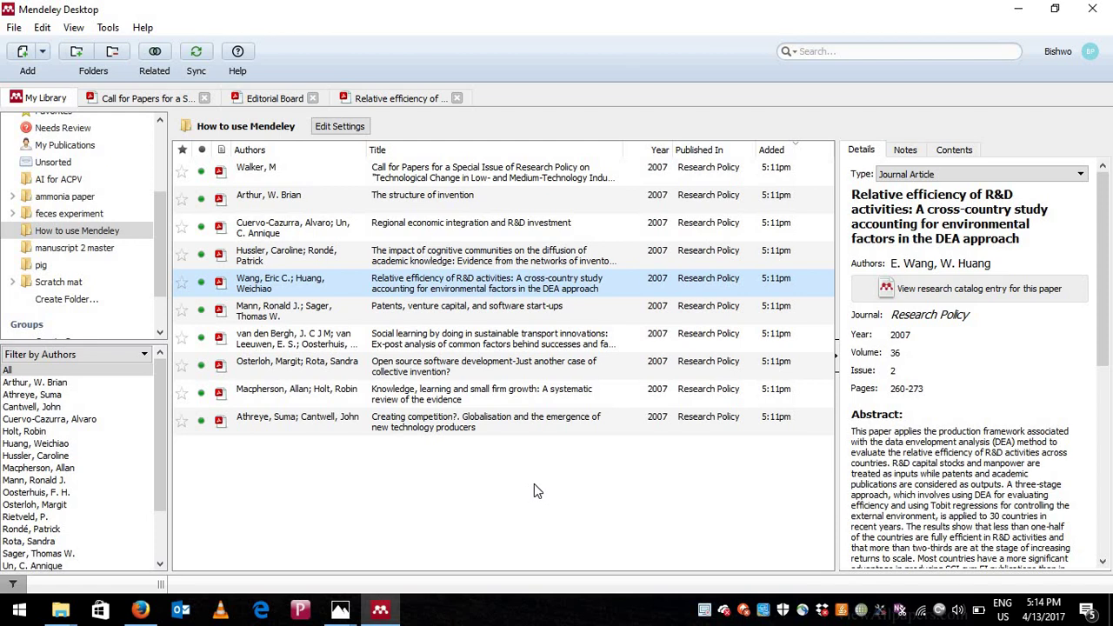
# Open the "Cite in Mendley" Word document, close the recovery list while keeping its files to view later, and maximize the document.
pyautogui.click(60, 611)
pyautogui.click(311, 546)
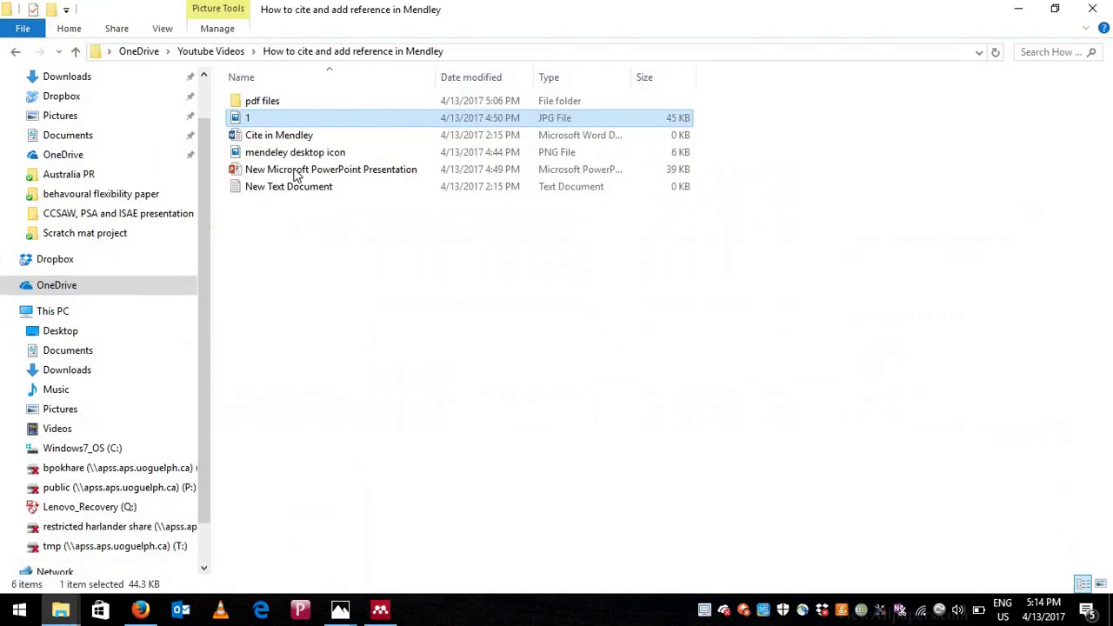
pyautogui.doubleClick(291, 141)
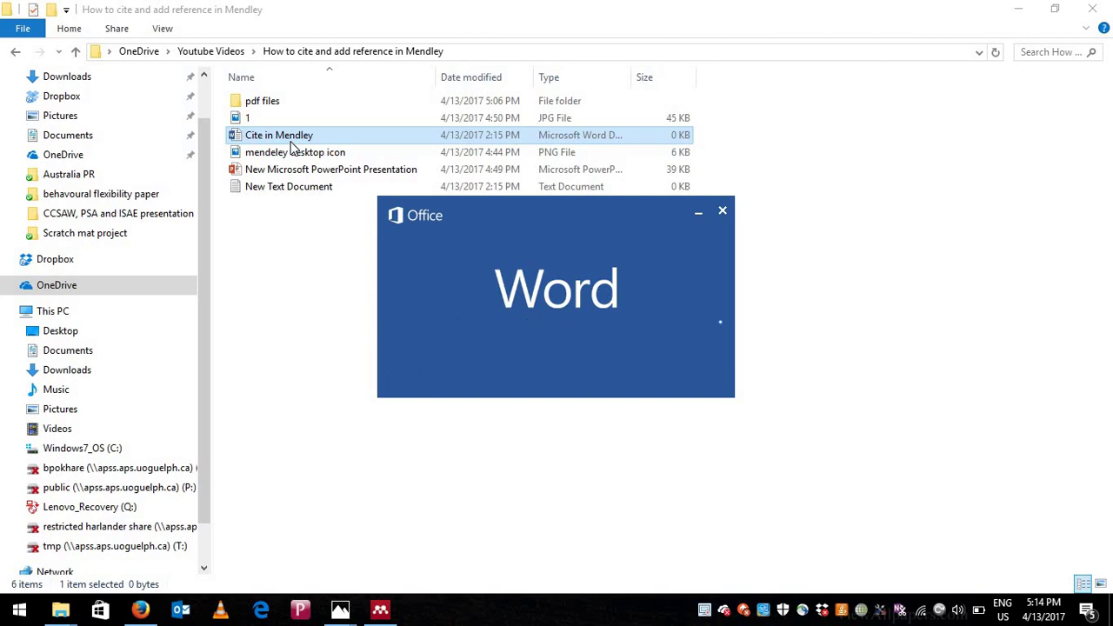
pyautogui.click(483, 571)
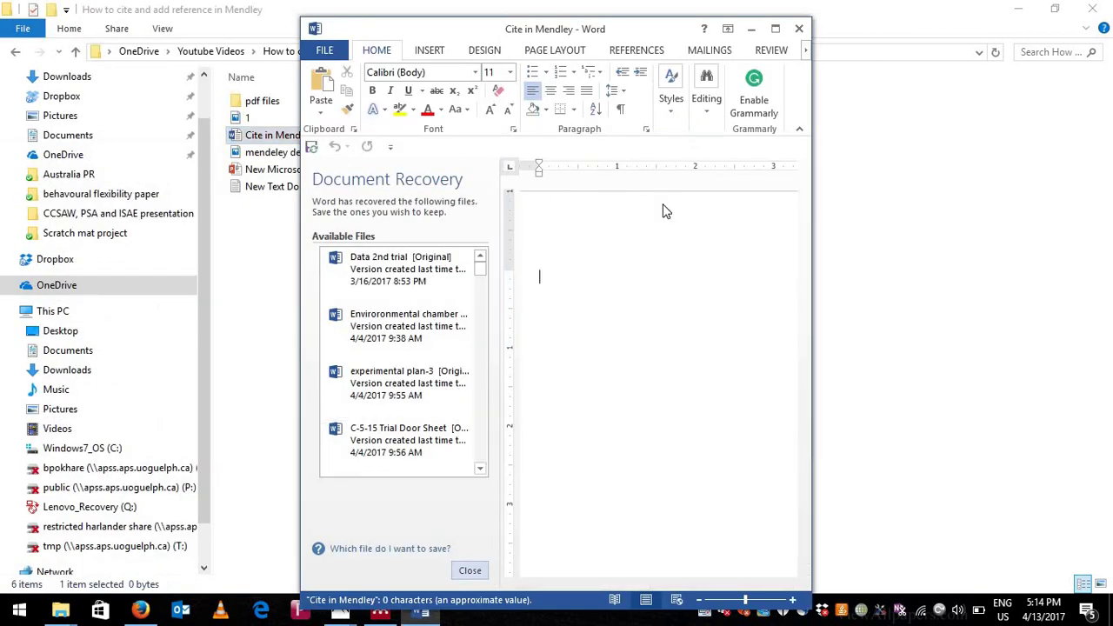
pyautogui.click(721, 272)
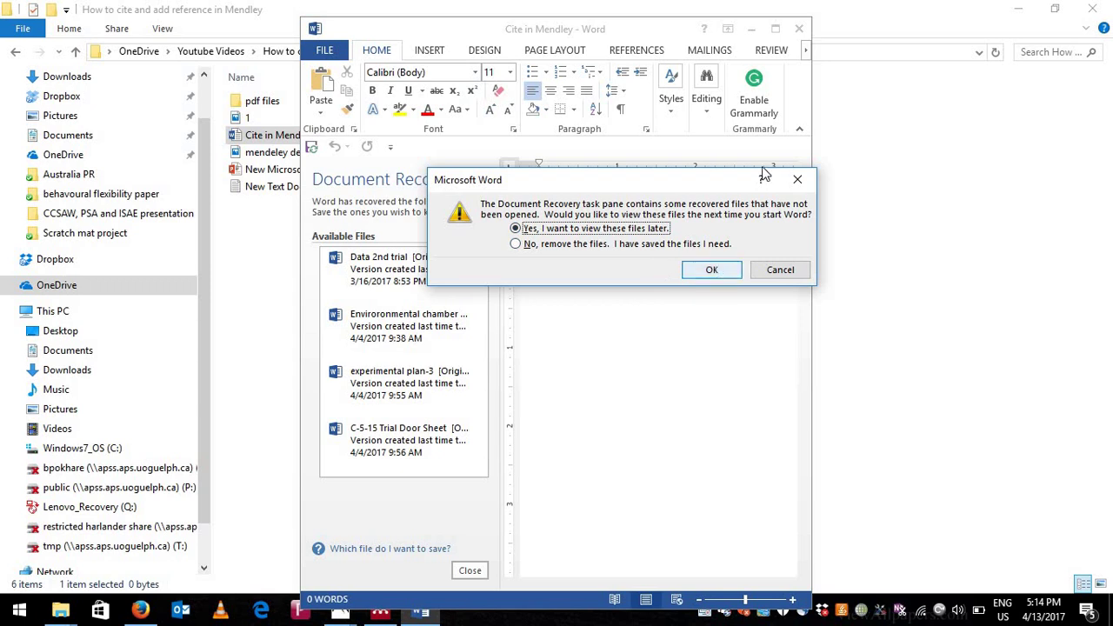
pyautogui.click(777, 29)
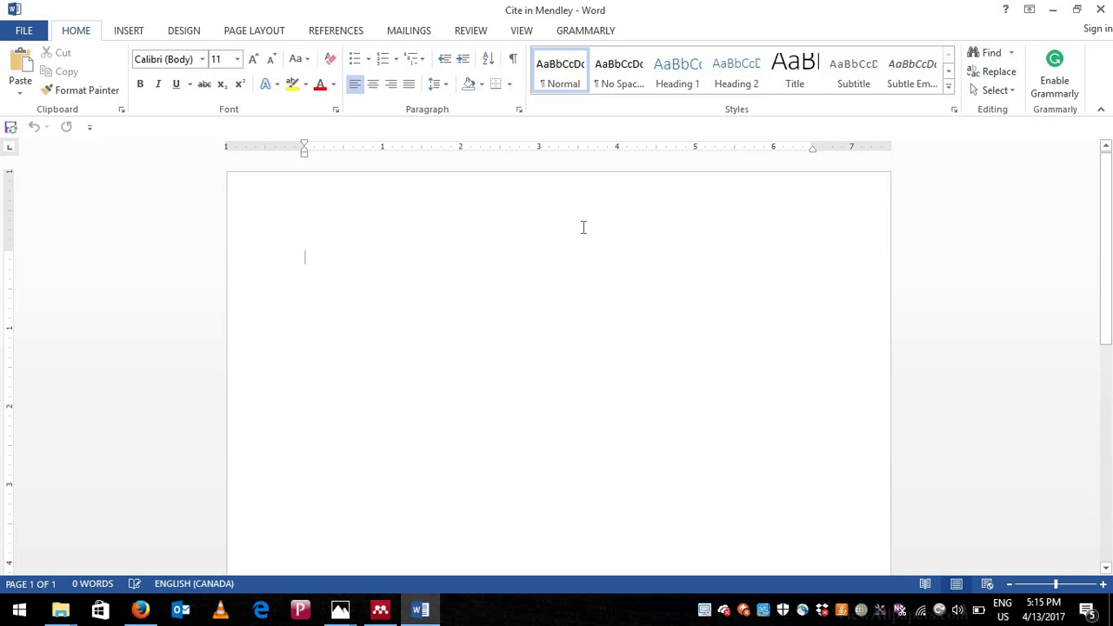
# Enter "Topic" as an underlined heading at the start of the document.
pyautogui.write('Topic')
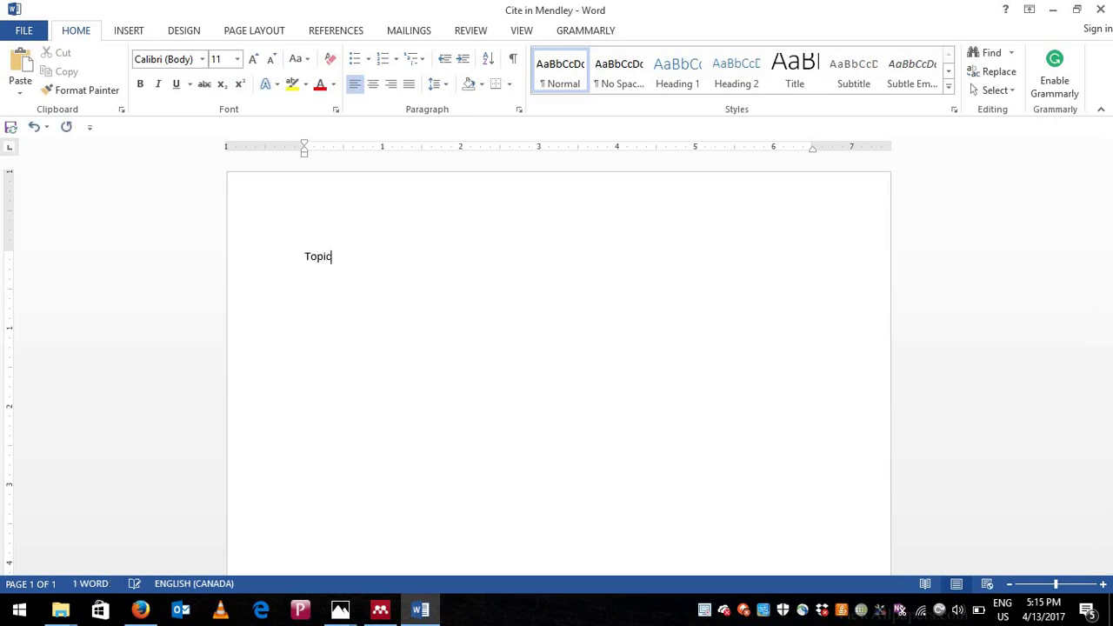
pyautogui.hotkey('ctrl', 'a')
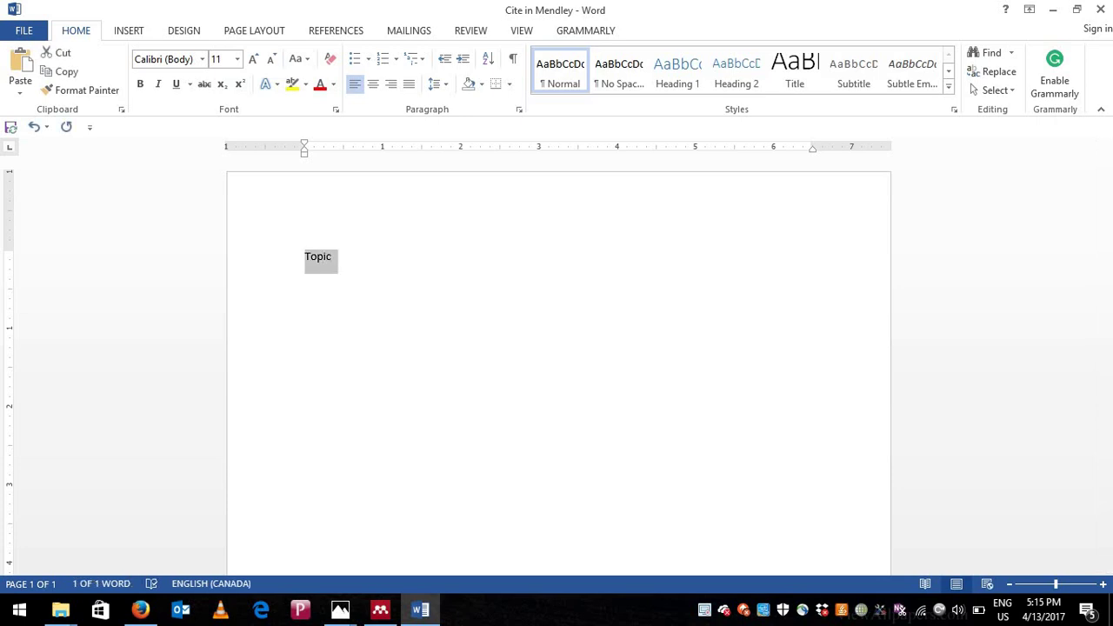
pyautogui.hotkey('ctrl', 'u')
pyautogui.press('Right')
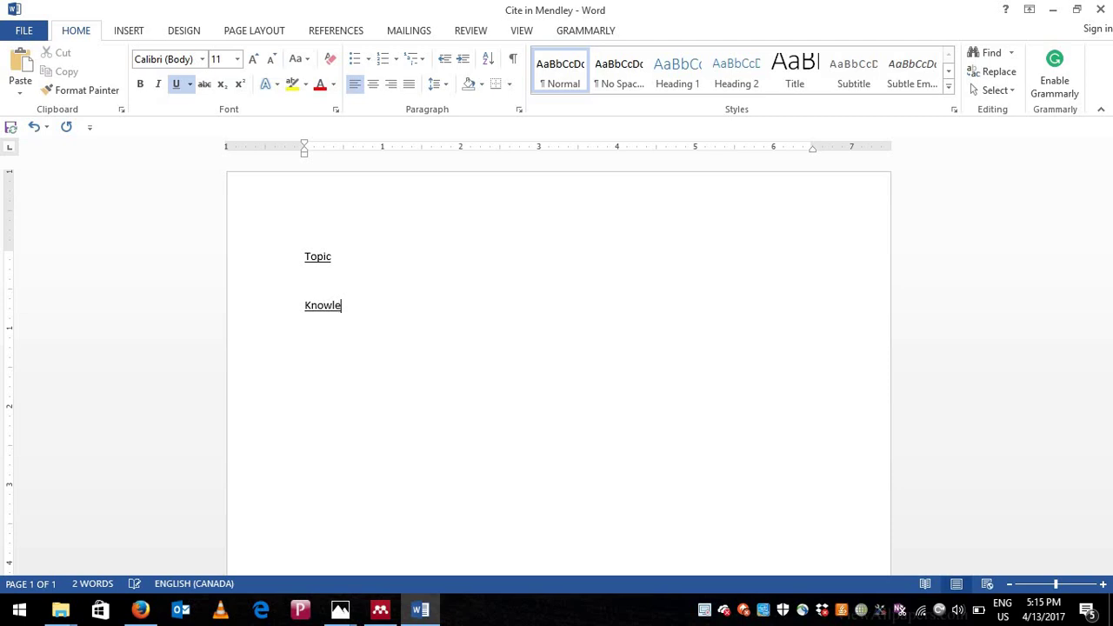
# Write "Knowledge is power" below the heading, remove its underline and place the cursor at its end.
pyautogui.write('dge is power.')
pyautogui.tripleClick(403, 313)
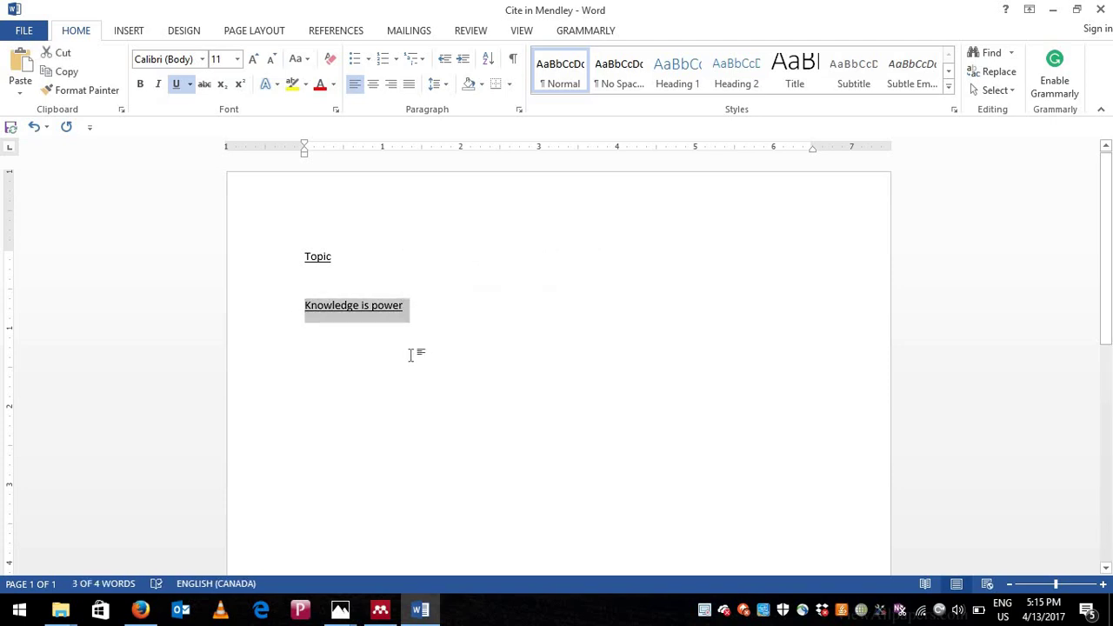
pyautogui.hotkey('ctrl', 'u')
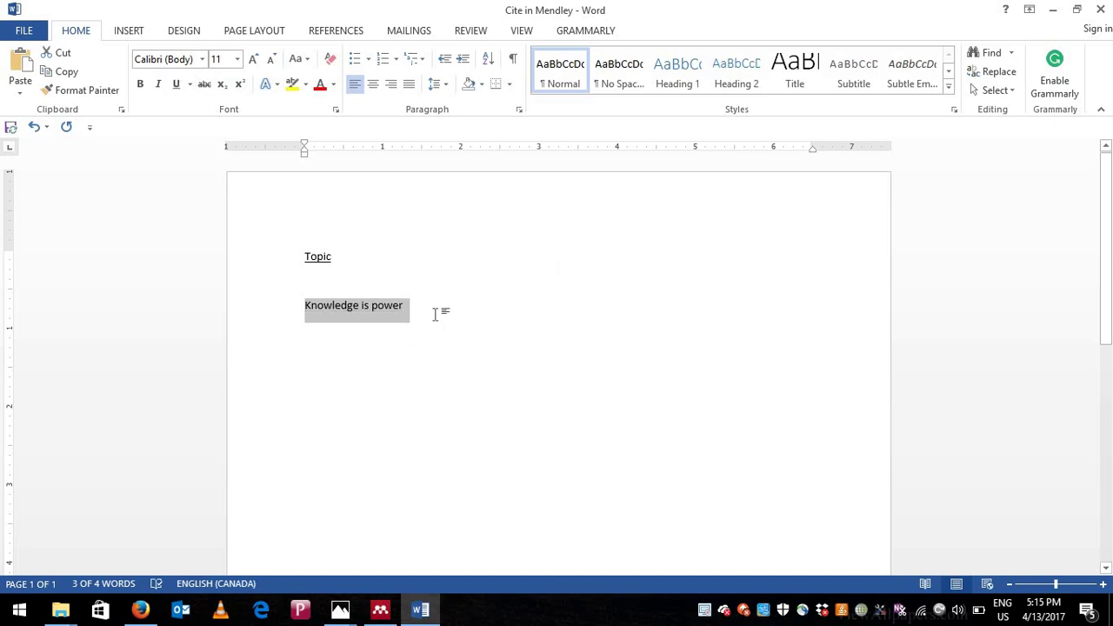
pyautogui.click(435, 311)
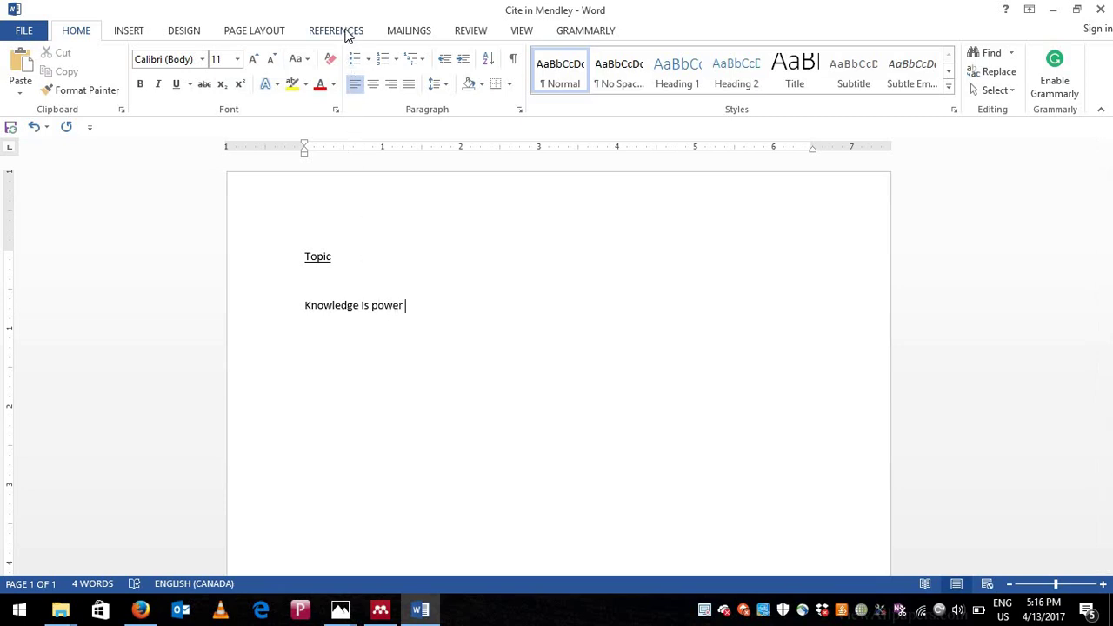
# Cite "Knowledge, learning and small firm growth" after the sentence, choosing it from the "How to use Mendeley" folder in Mendeley Desktop.
pyautogui.click(345, 32)
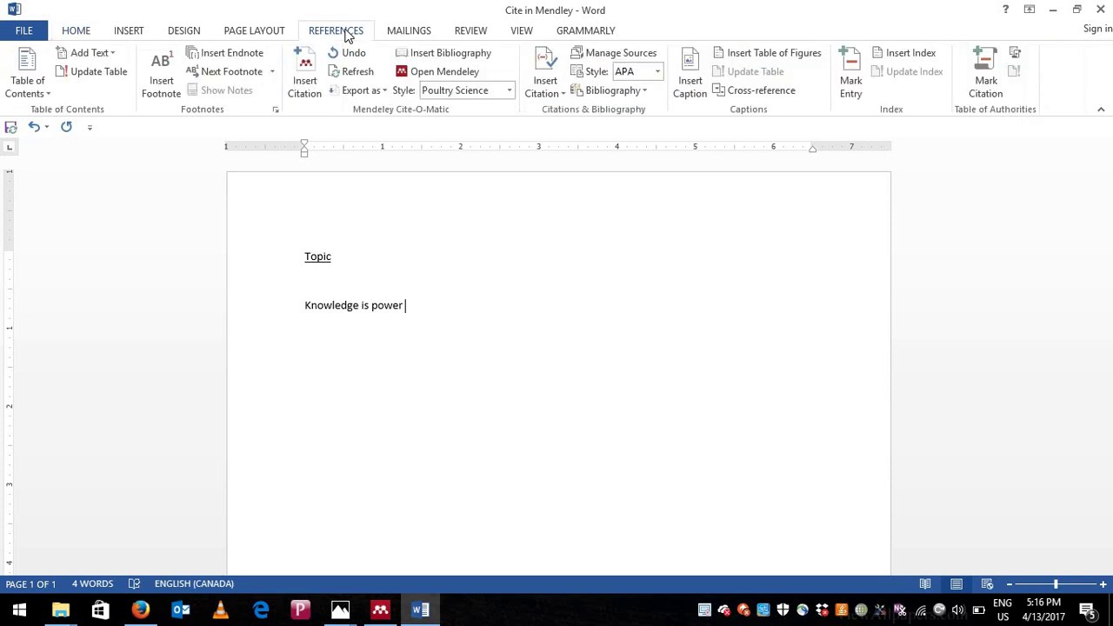
pyautogui.click(298, 67)
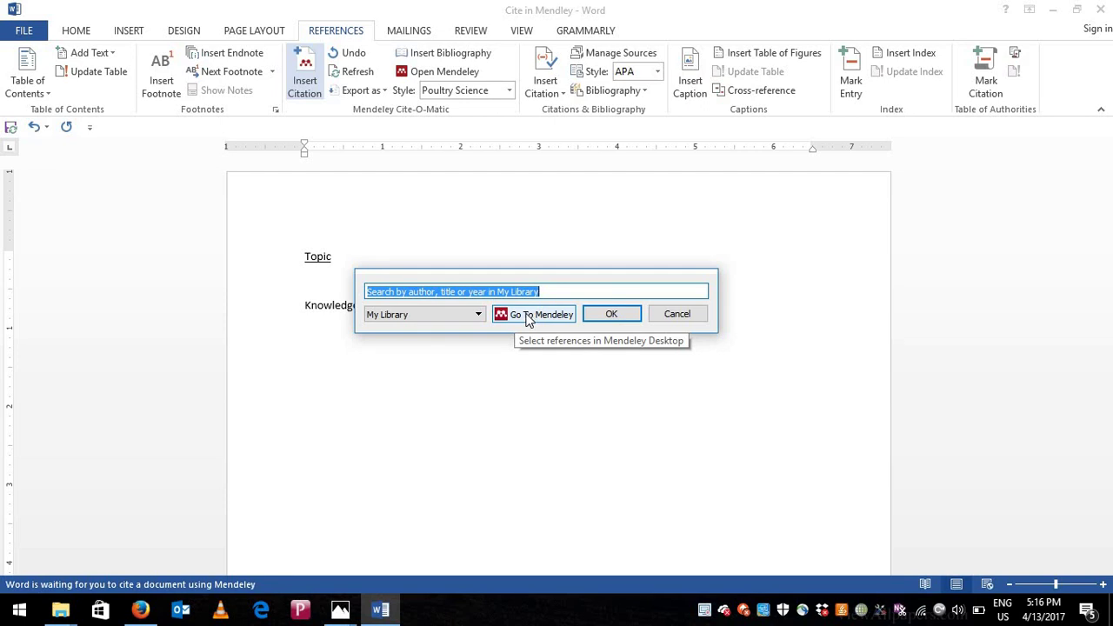
pyautogui.click(529, 318)
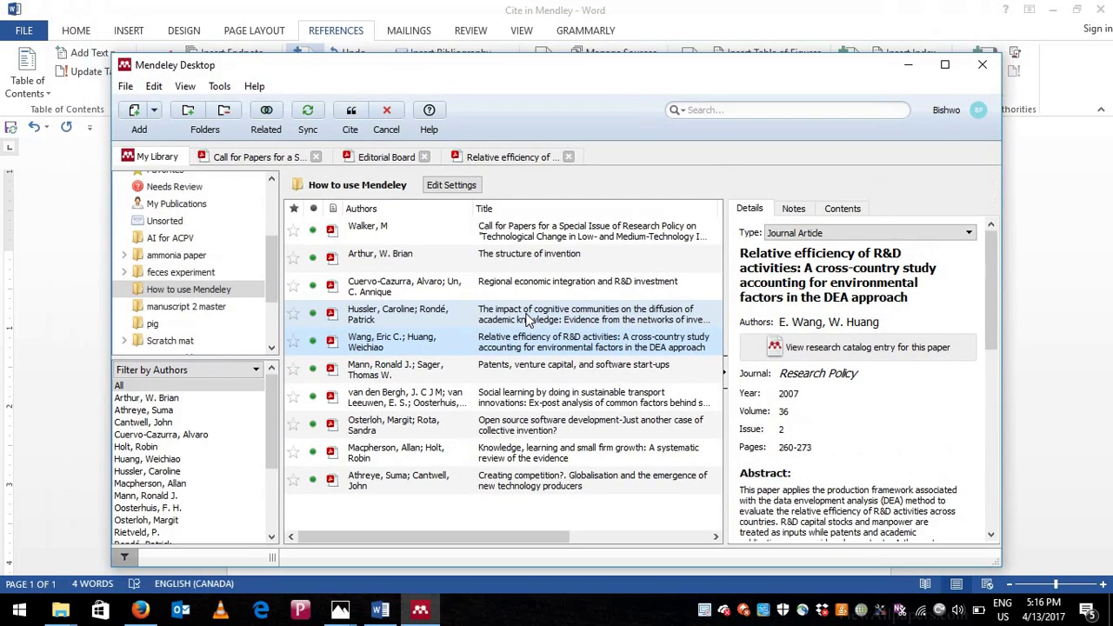
pyautogui.click(200, 294)
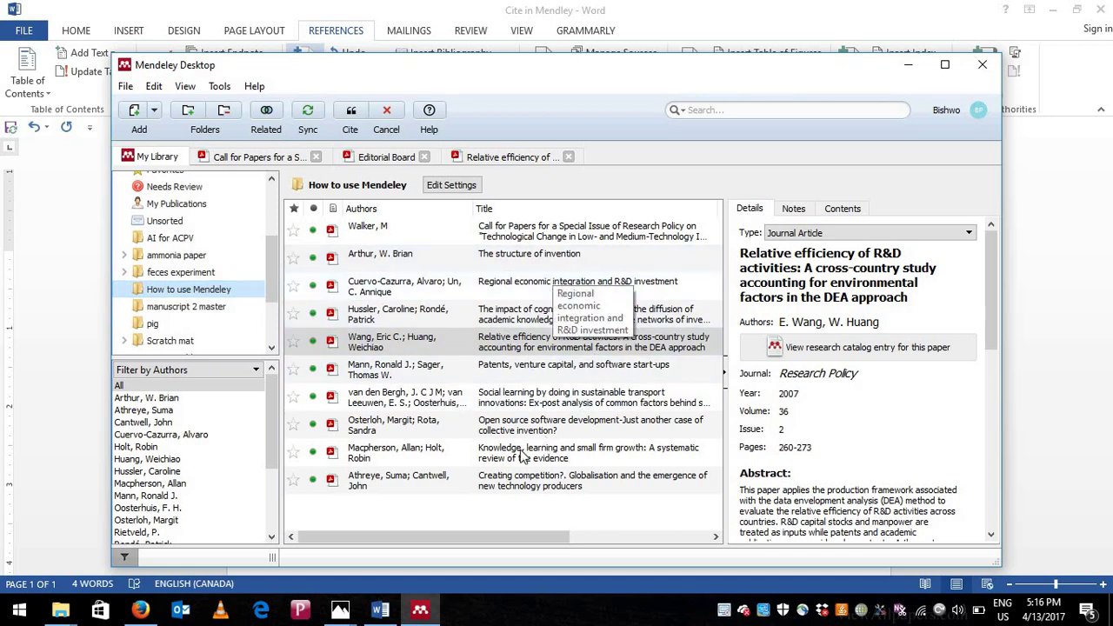
pyautogui.click(491, 453)
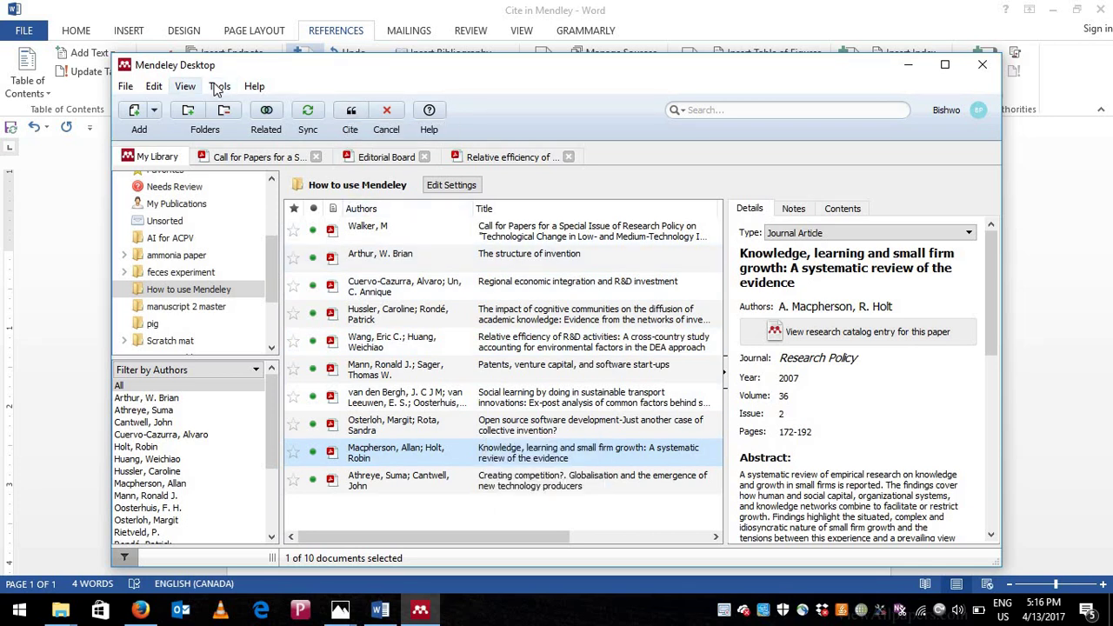
pyautogui.click(350, 111)
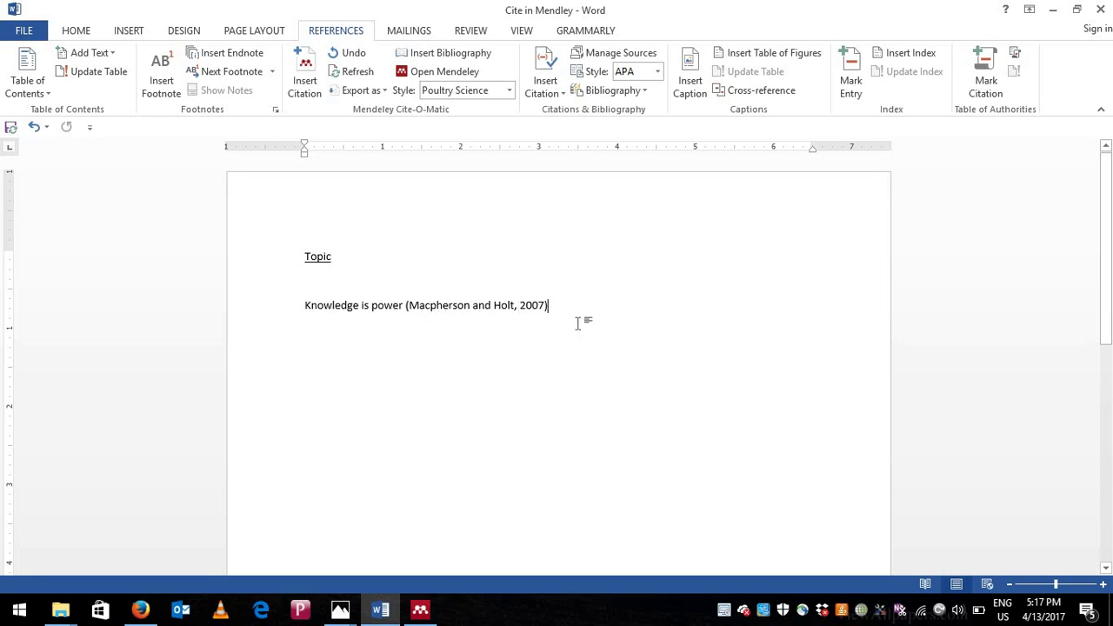
# Put a period after the citation, write "Knowledge helps us in many ways" and start a Mendeley citation after it.
pyautogui.write('. ')
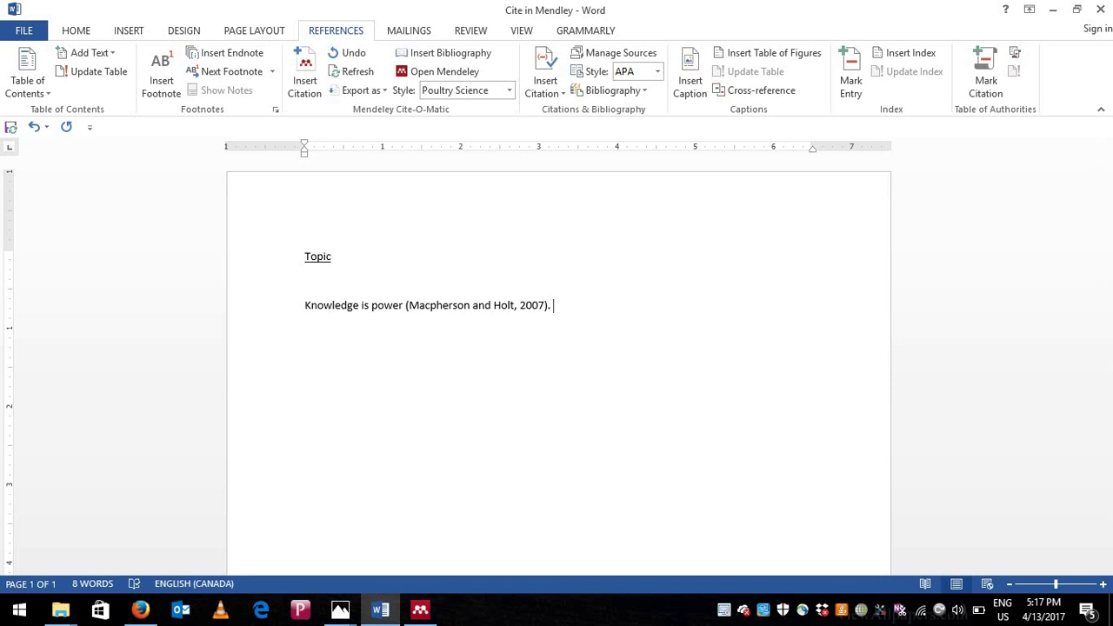
pyautogui.write('Knowledge helps ')
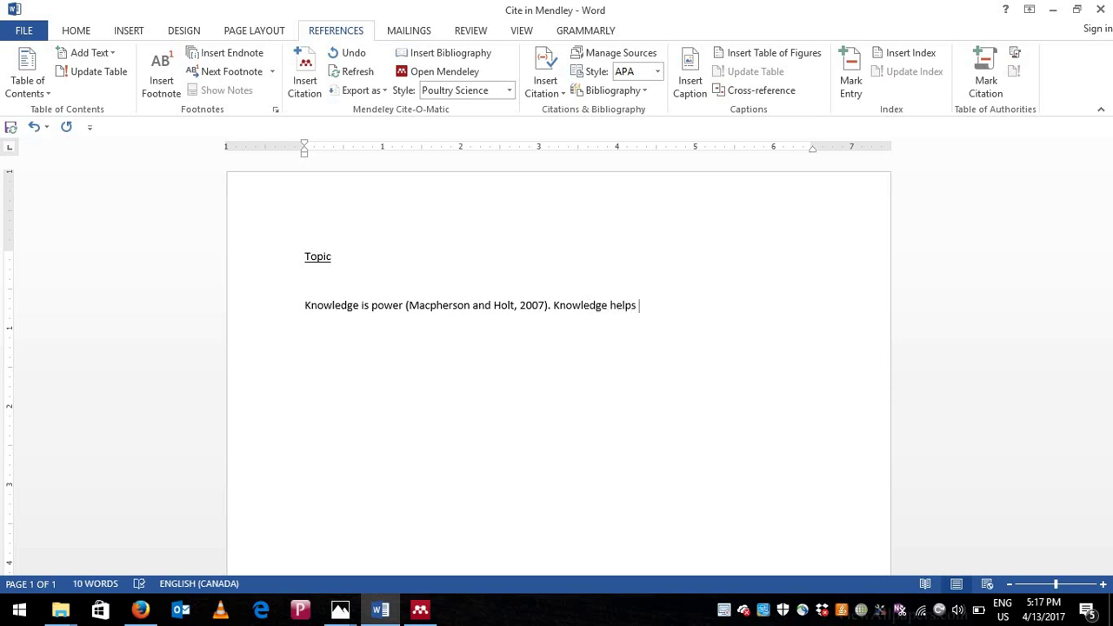
pyautogui.write('us in many ways')
pyautogui.click(315, 79)
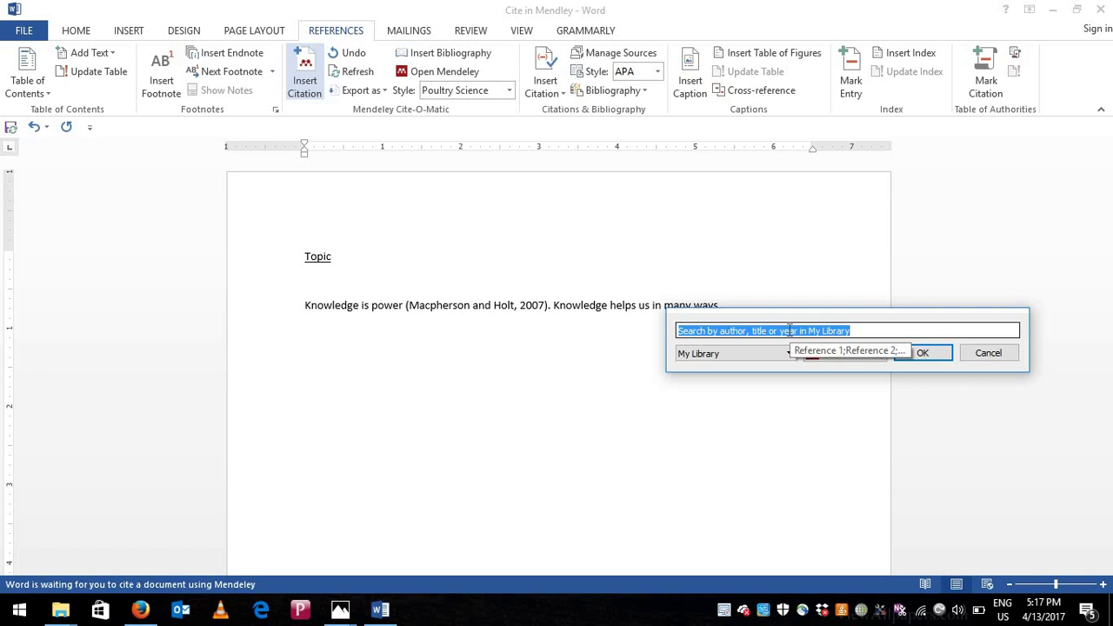
pyautogui.write('k')
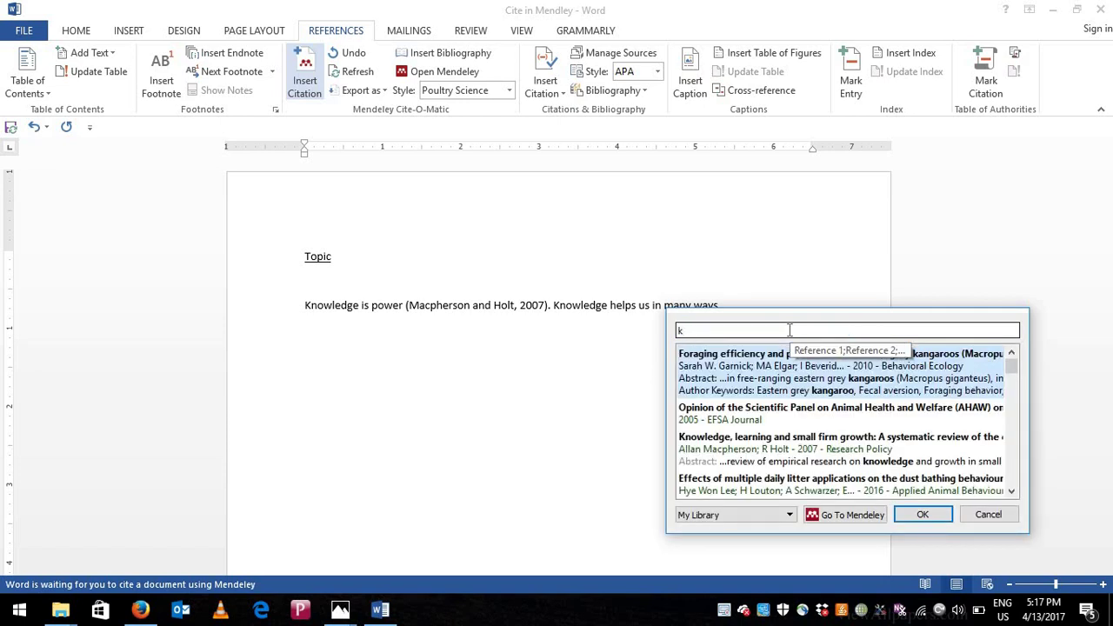
pyautogui.press('BackSpace')
pyautogui.write('education')
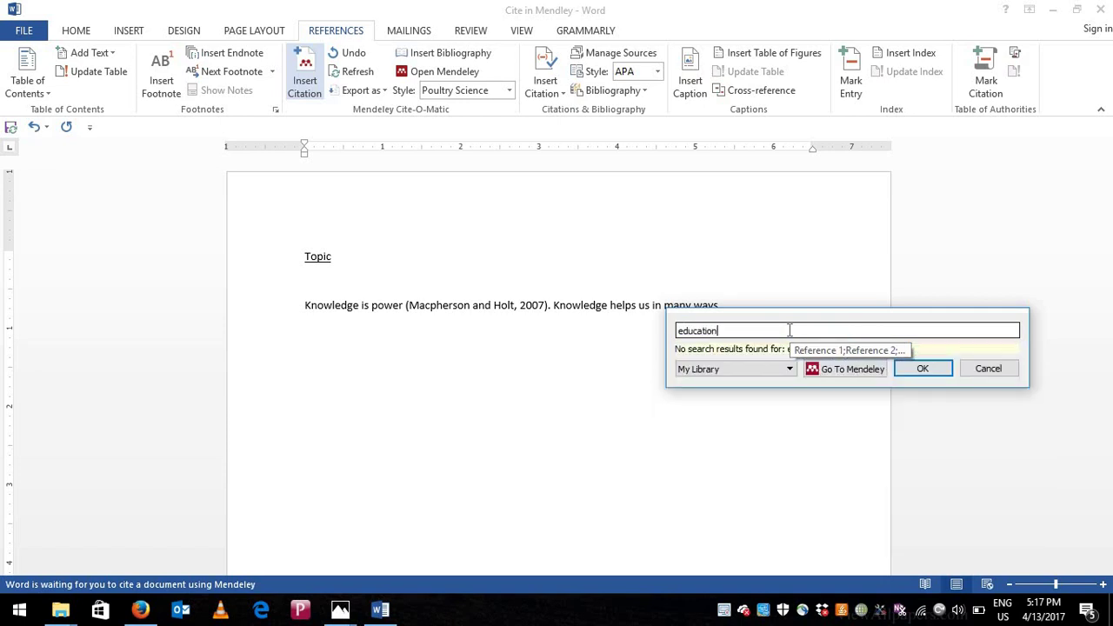
pyautogui.press('BackSpace')
pyautogui.press('BackSpace')
pyautogui.press('BackSpace')
pyautogui.press('BackSpace')
pyautogui.press('BackSpace')
pyautogui.press('BackSpace')
pyautogui.press('BackSpace')
pyautogui.press('BackSpace')
pyautogui.press('BackSpace')
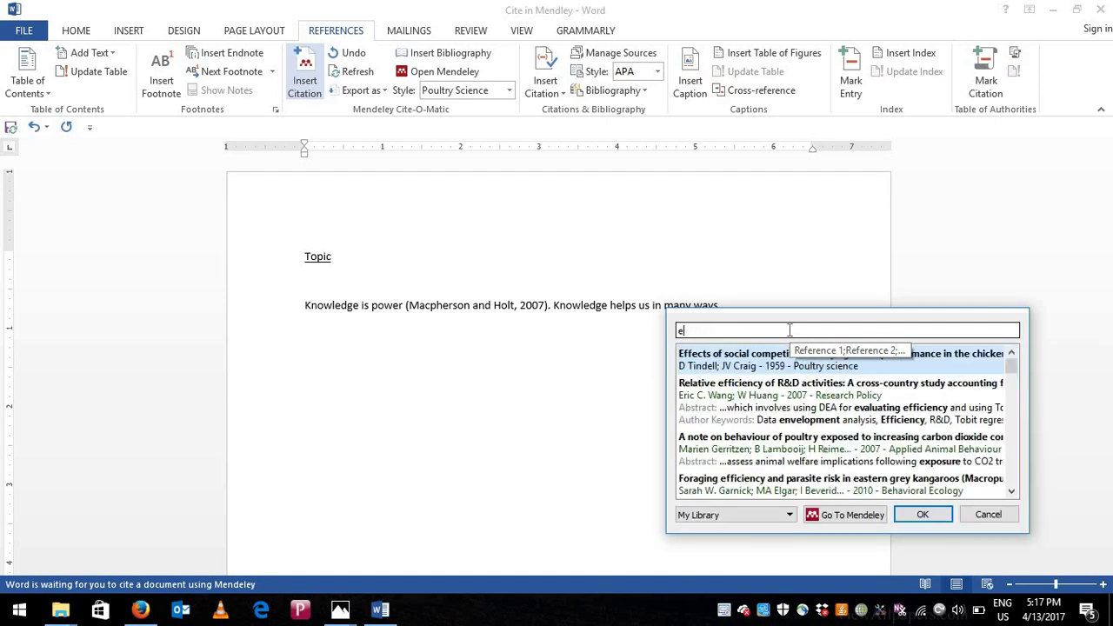
# Cite both "Knowledge, learning and small firm growth" and "The structure of invention" together, then end the sentence with a period and line breaks.
pyautogui.write('knowl')
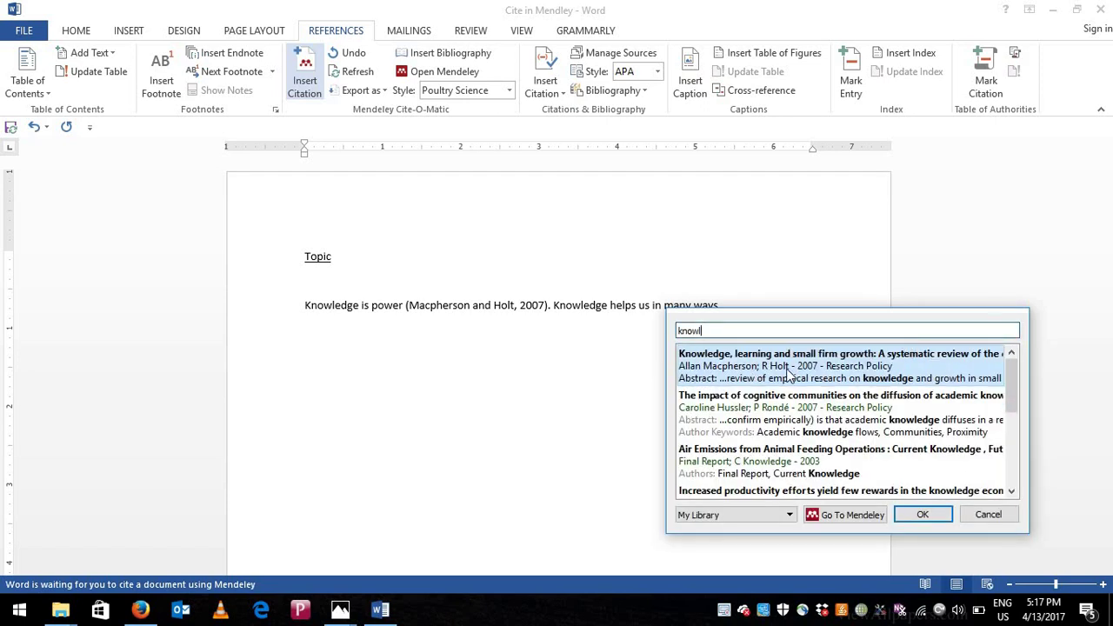
pyautogui.click(809, 366)
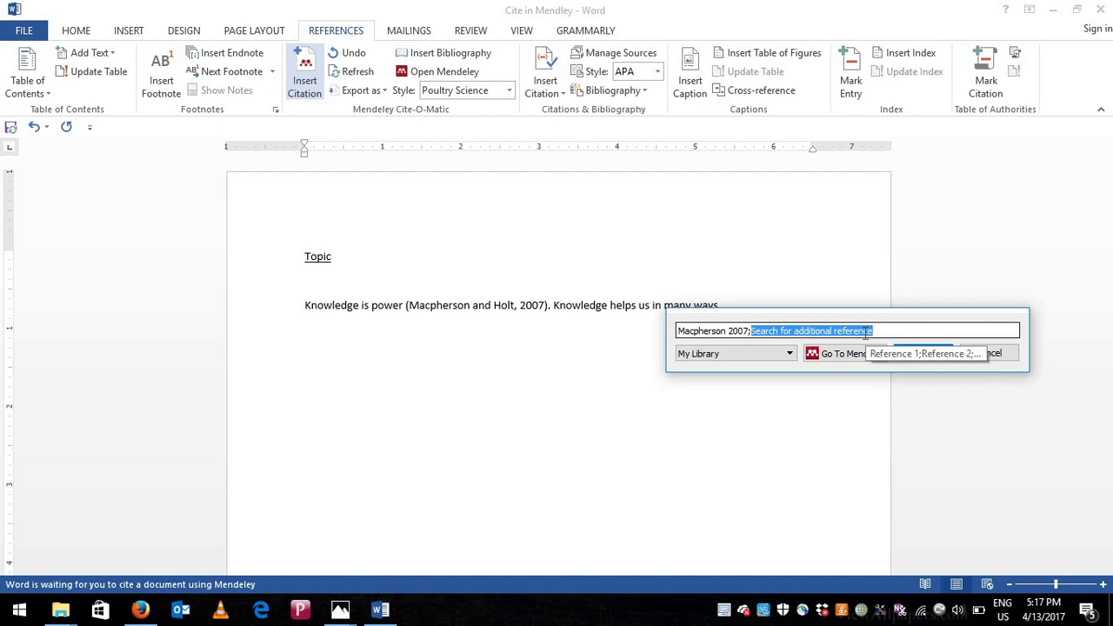
pyautogui.write('Ar')
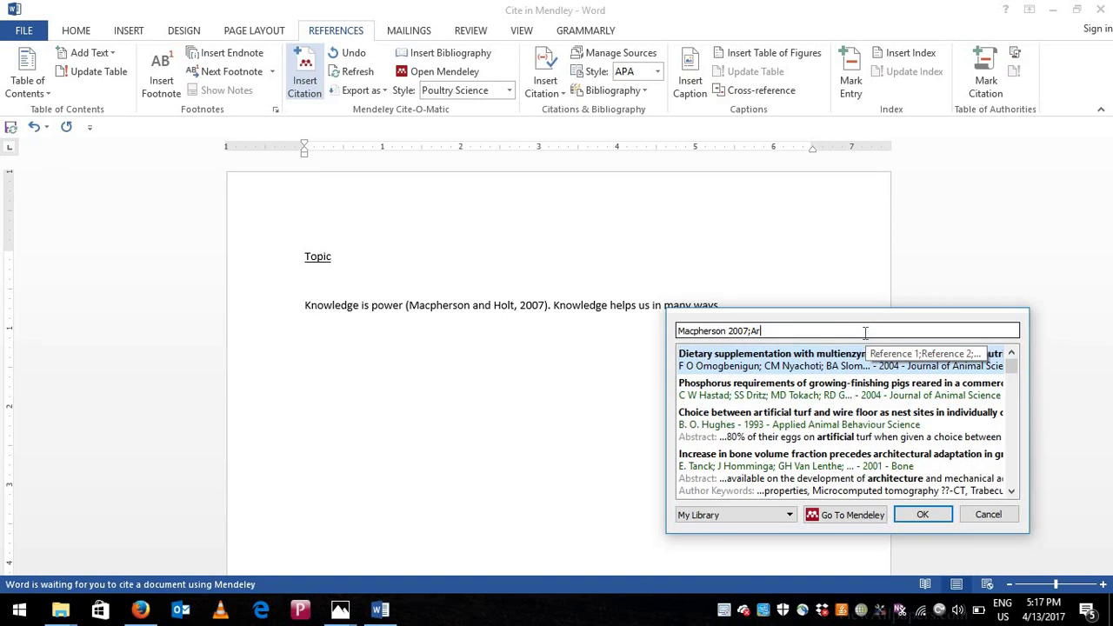
pyautogui.write('thu')
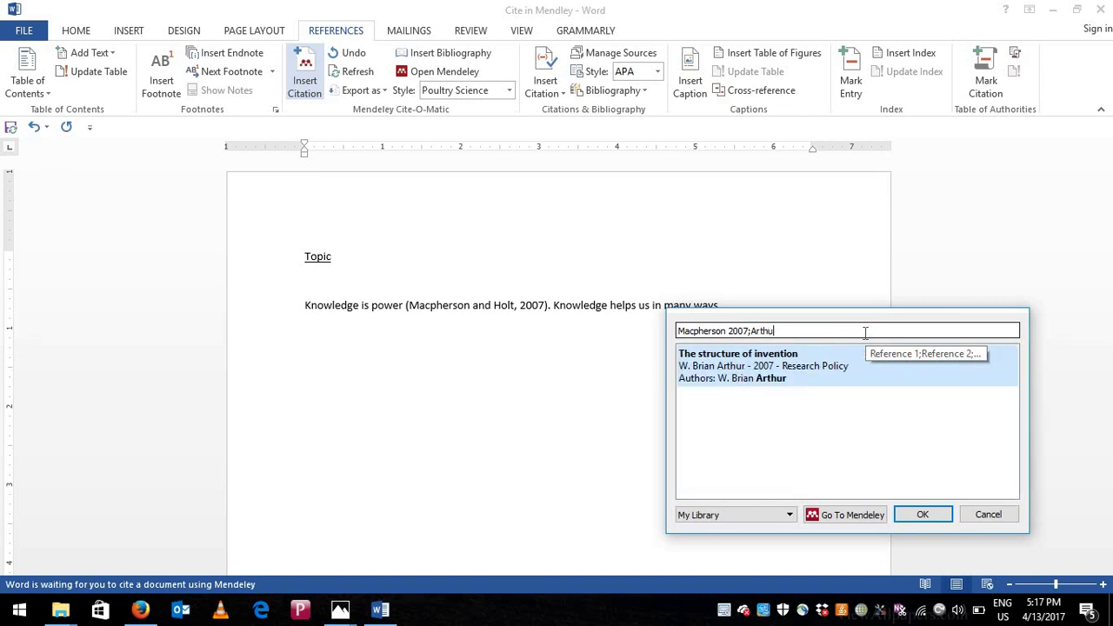
pyautogui.click(787, 378)
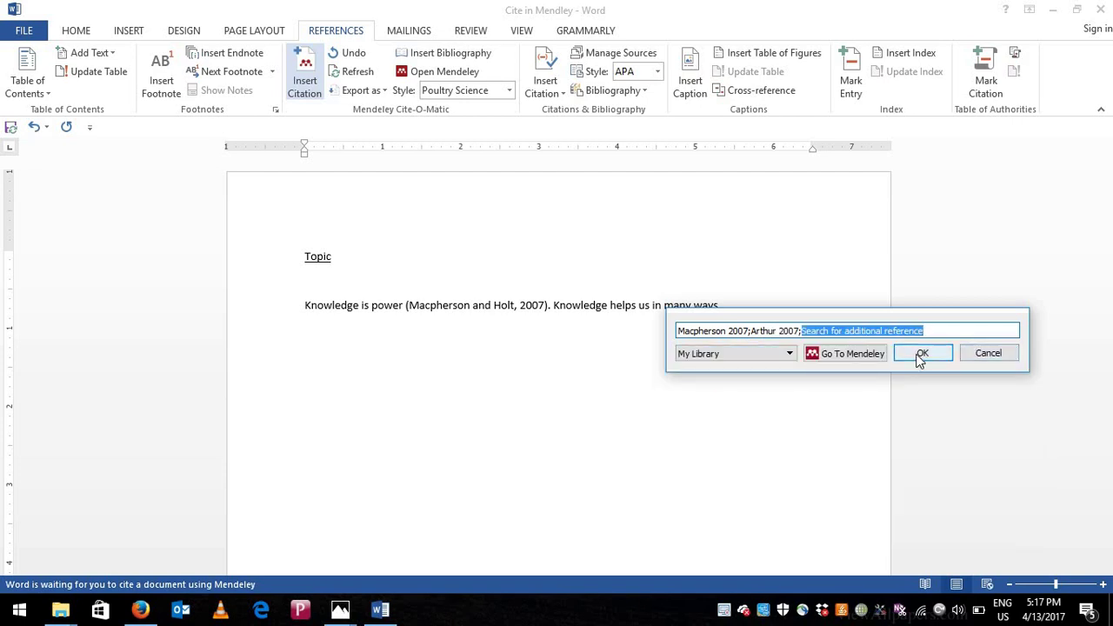
pyautogui.click(920, 351)
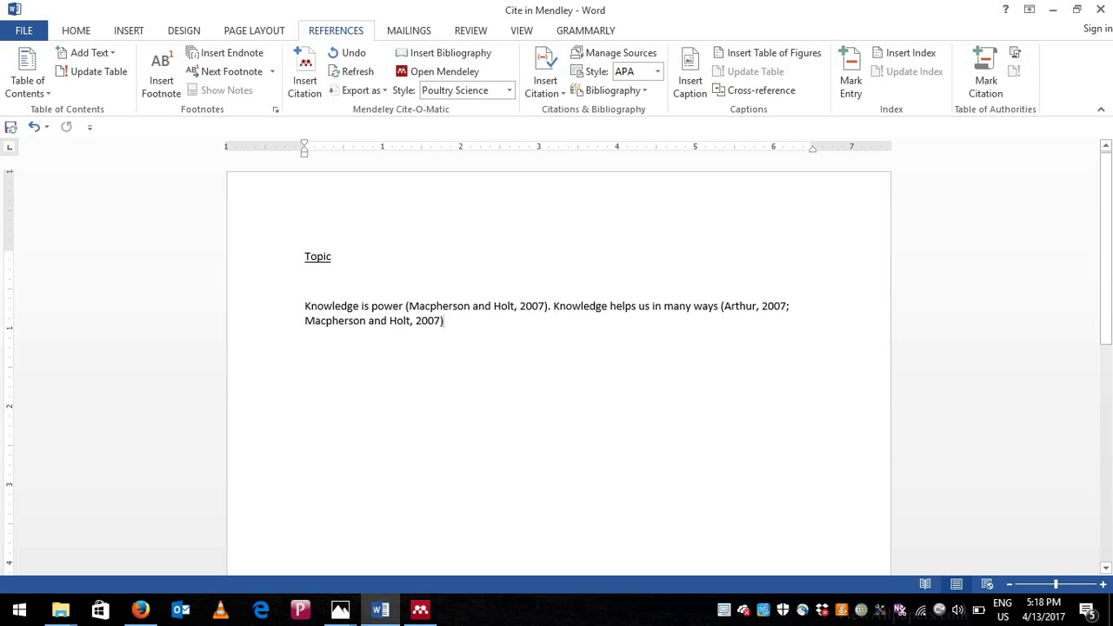
pyautogui.write('.')
pyautogui.press('Return')
pyautogui.press('Return')
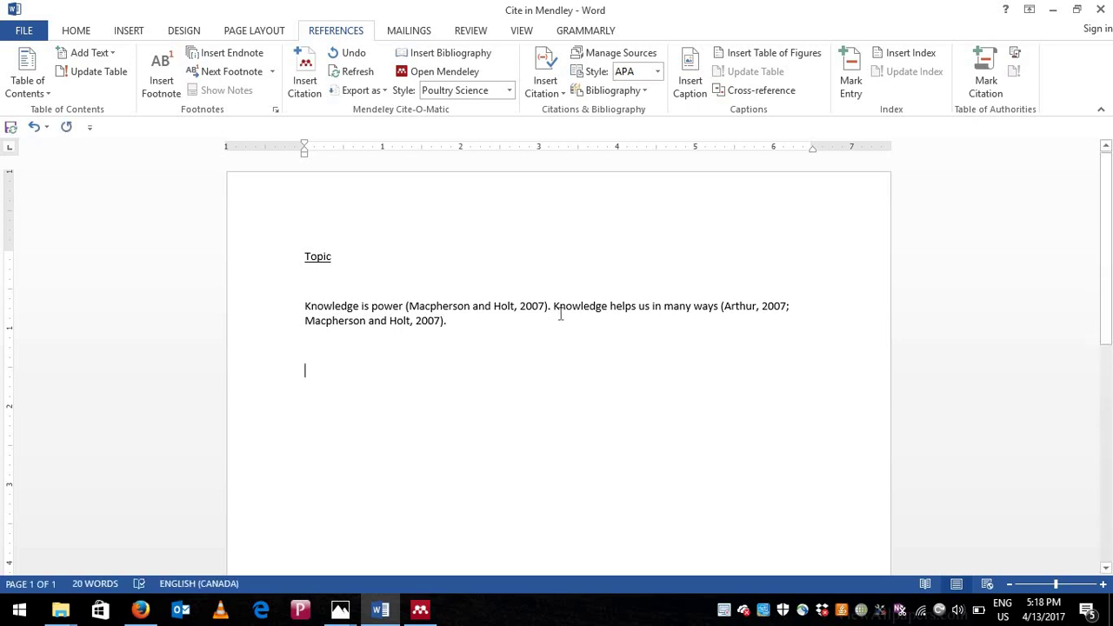
# Add a "Reference" heading below the paragraph and insert the Mendeley bibliography under it.
pyautogui.write('Ref')
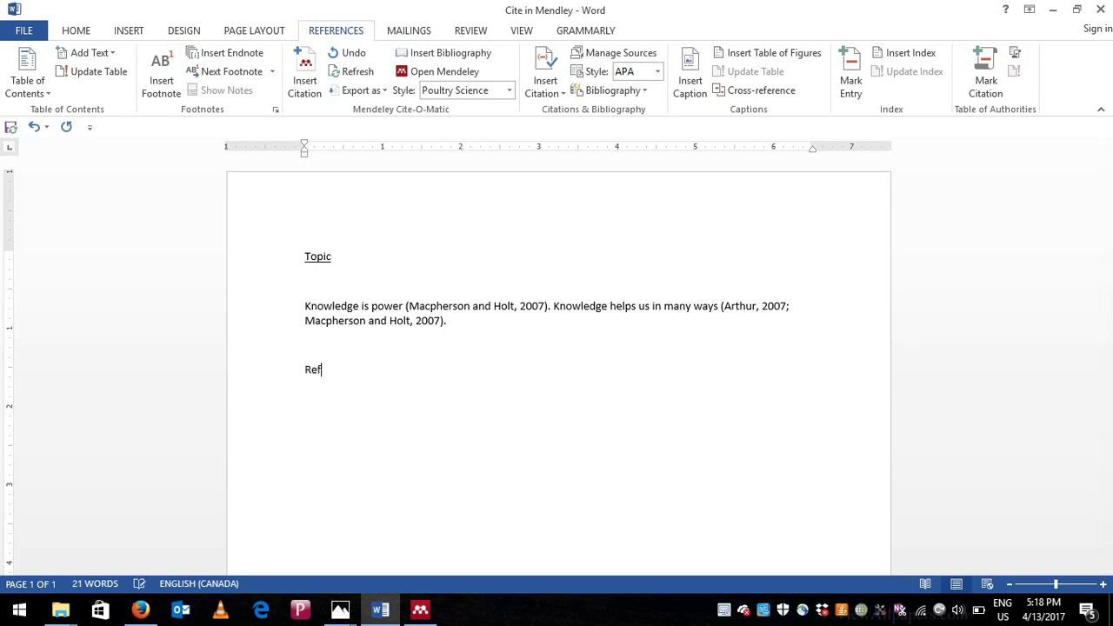
pyautogui.write('erence.')
pyautogui.press('BackSpace')
pyautogui.press('Return')
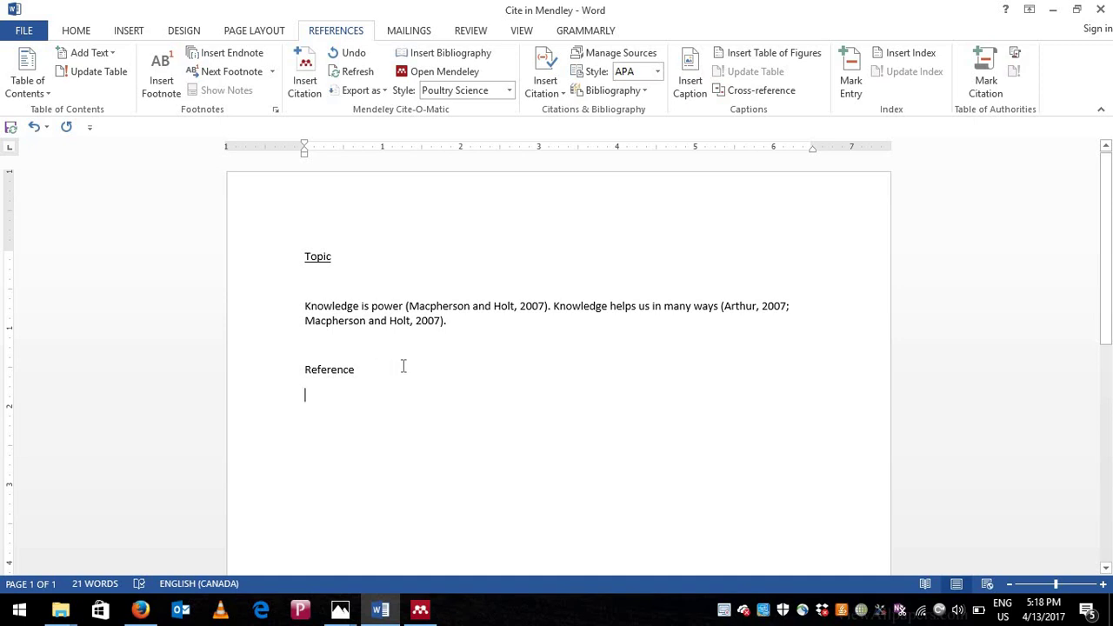
pyautogui.click(438, 53)
pyautogui.click(450, 53)
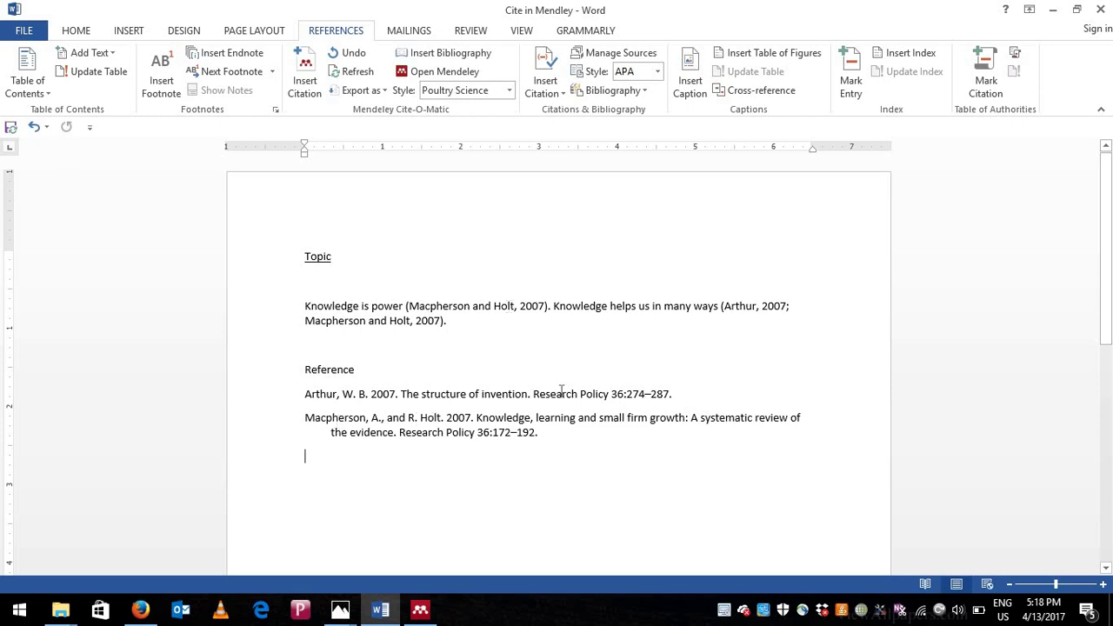
# Select the "Reference" heading text and the bibliography entries beneath it to examine them.
pyautogui.click(364, 370)
pyautogui.moveTo(334, 370); pyautogui.dragTo(312, 370)
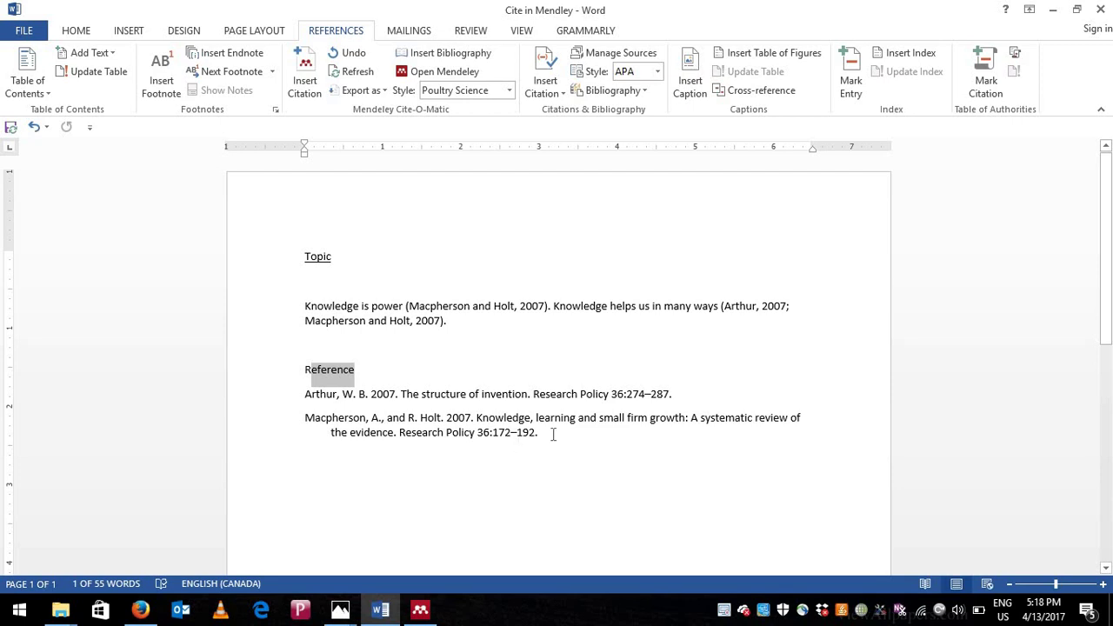
pyautogui.moveTo(356, 421); pyautogui.dragTo(539, 435)
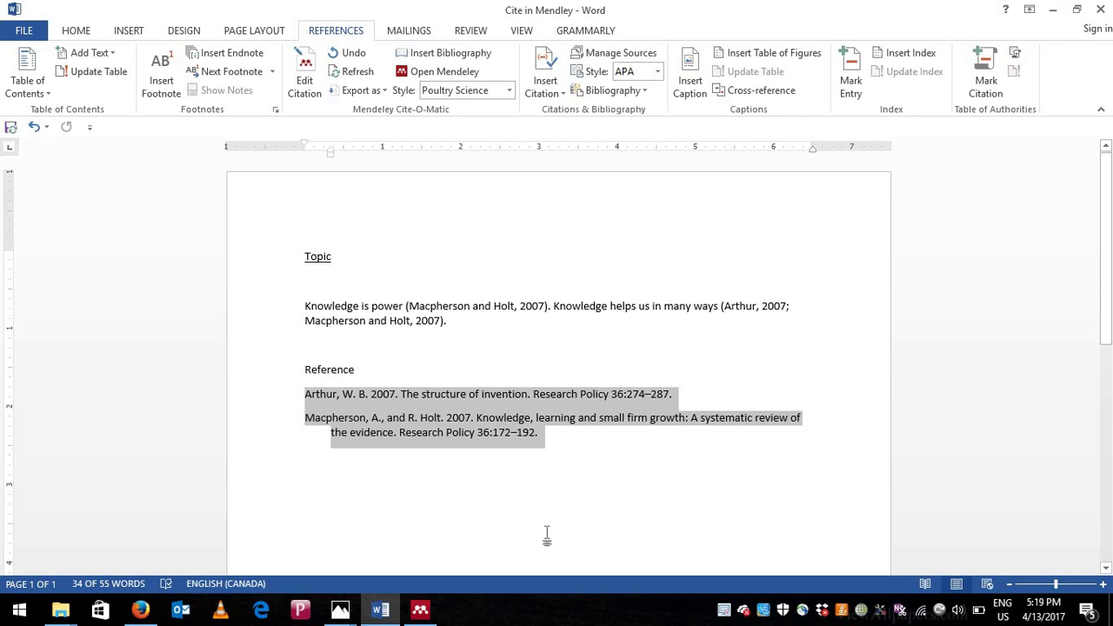
# Switch to Mendeley Desktop, maximize it and examine the available citation styles and the full list of installed ones.
pyautogui.click(431, 611)
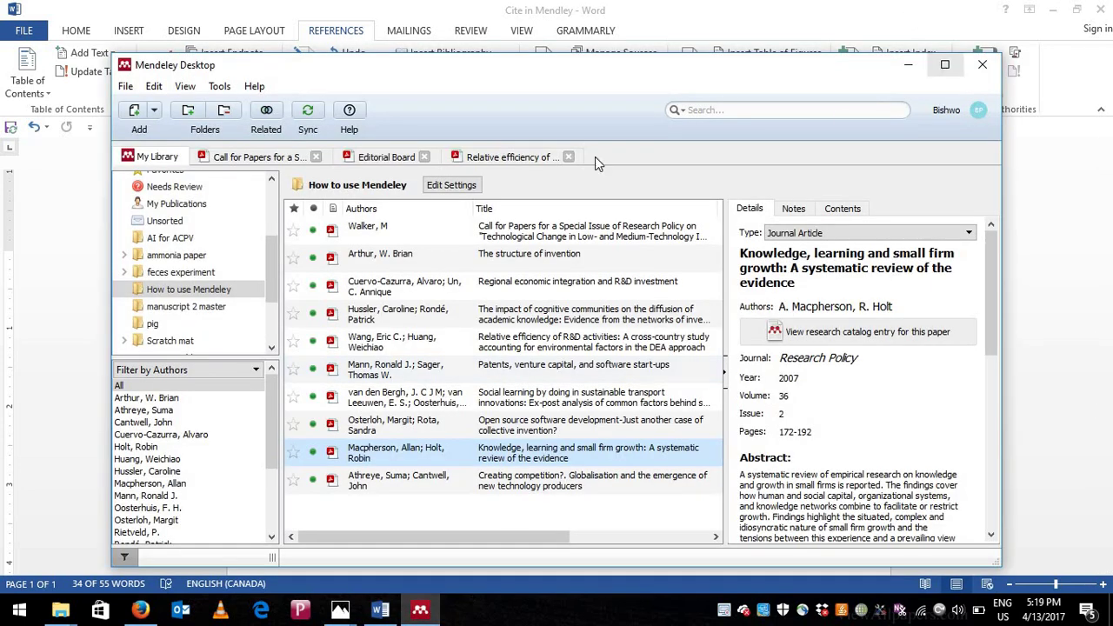
pyautogui.click(945, 67)
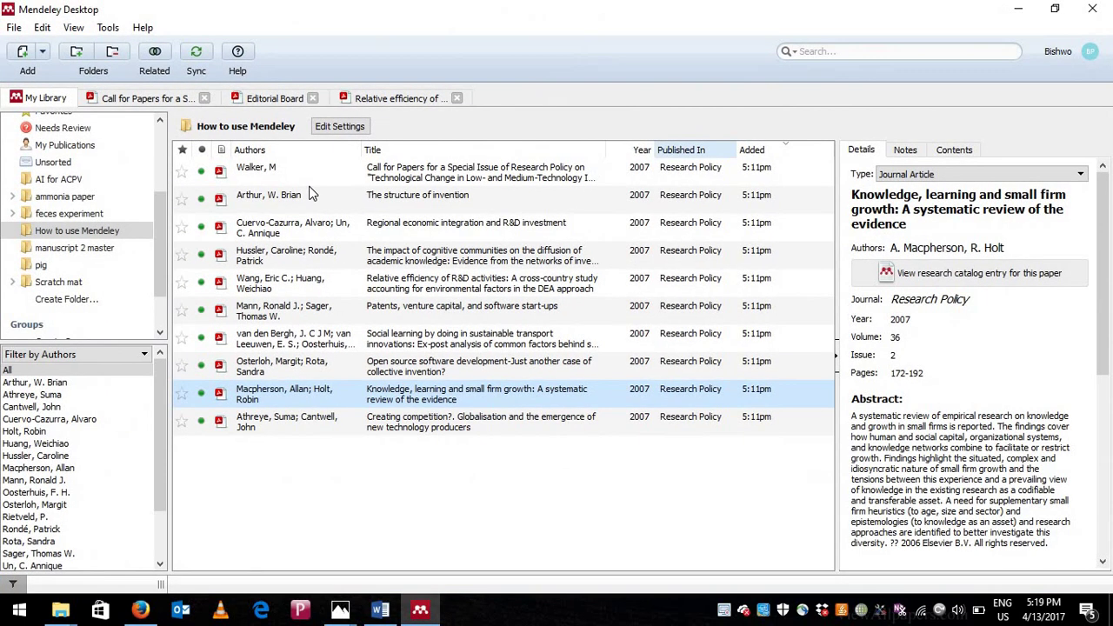
pyautogui.click(74, 28)
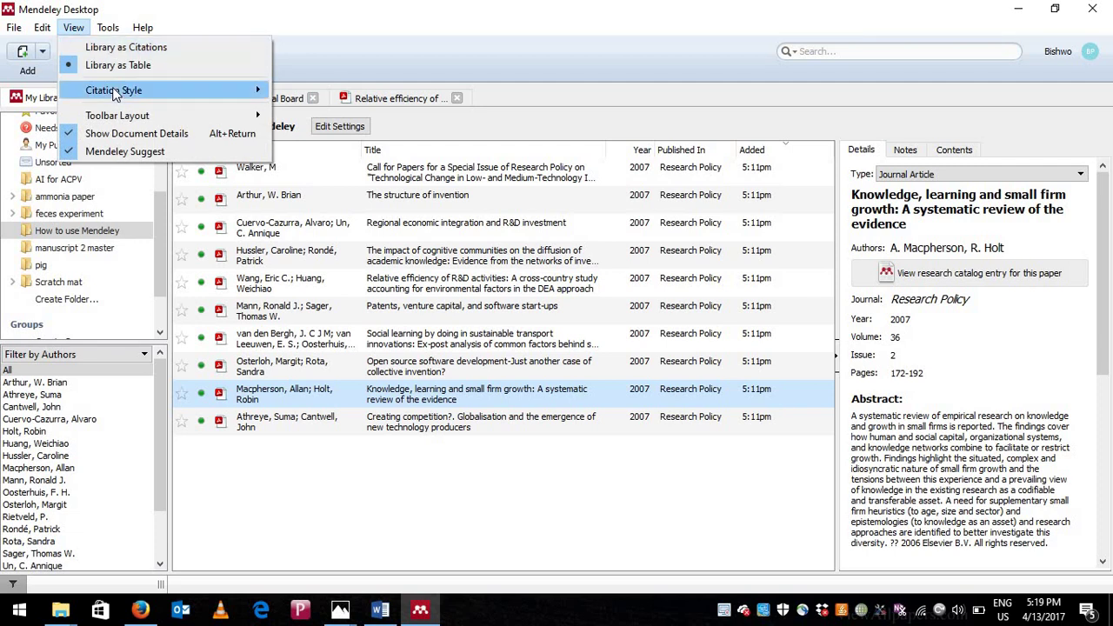
pyautogui.moveTo(115, 94)
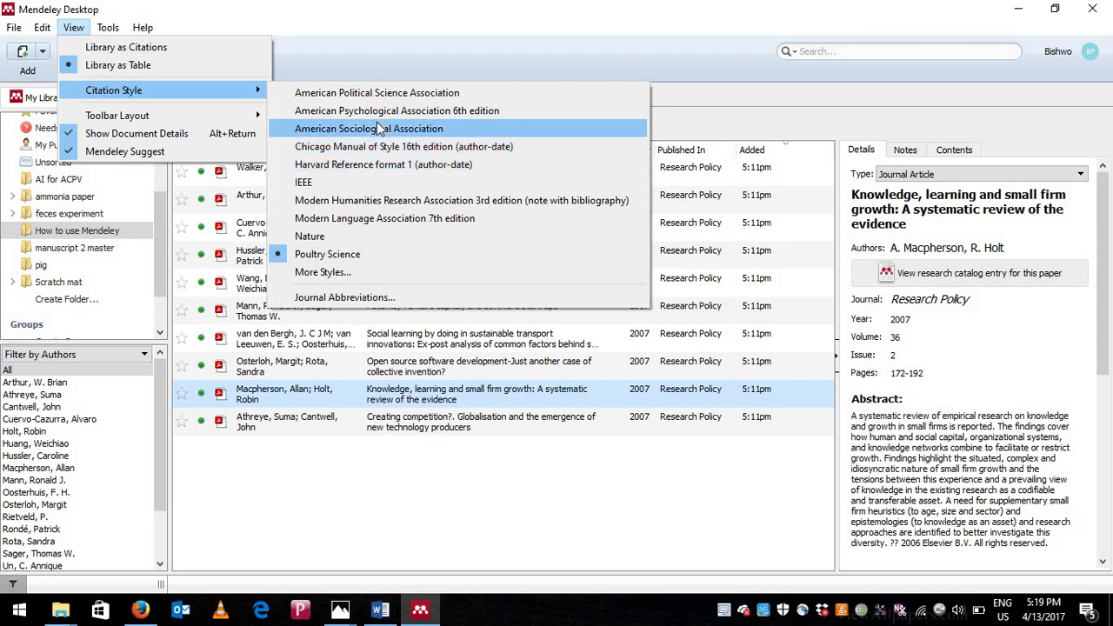
pyautogui.click(336, 275)
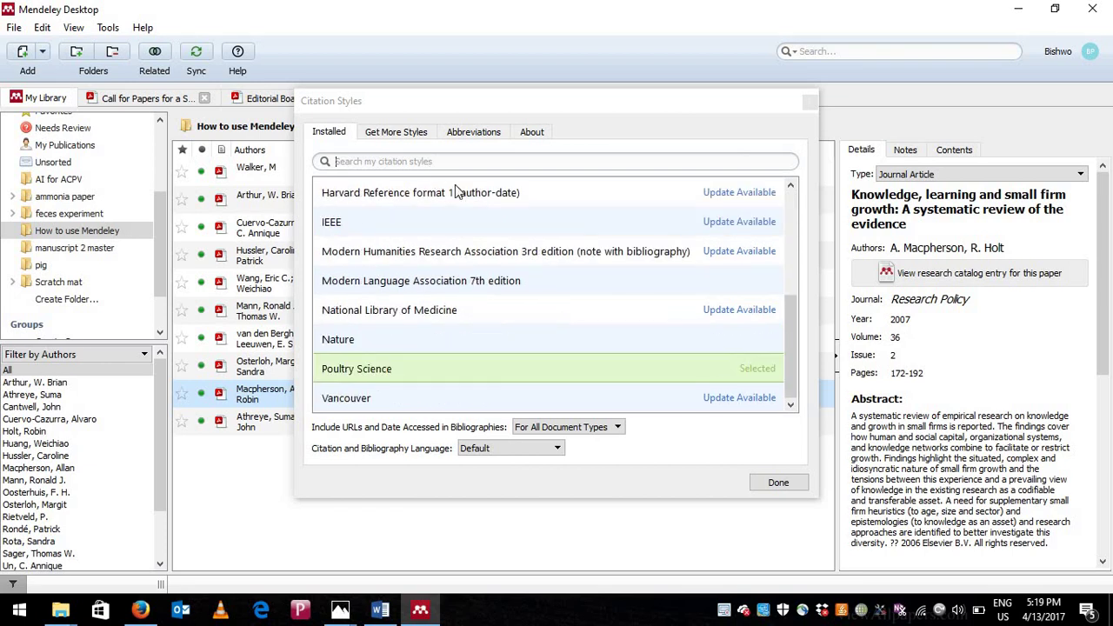
pyautogui.click(780, 489)
# Return to Word to examine the bibliography entries by selecting them, and bring up the 1.jpg title image in Photos.
pyautogui.click(380, 609)
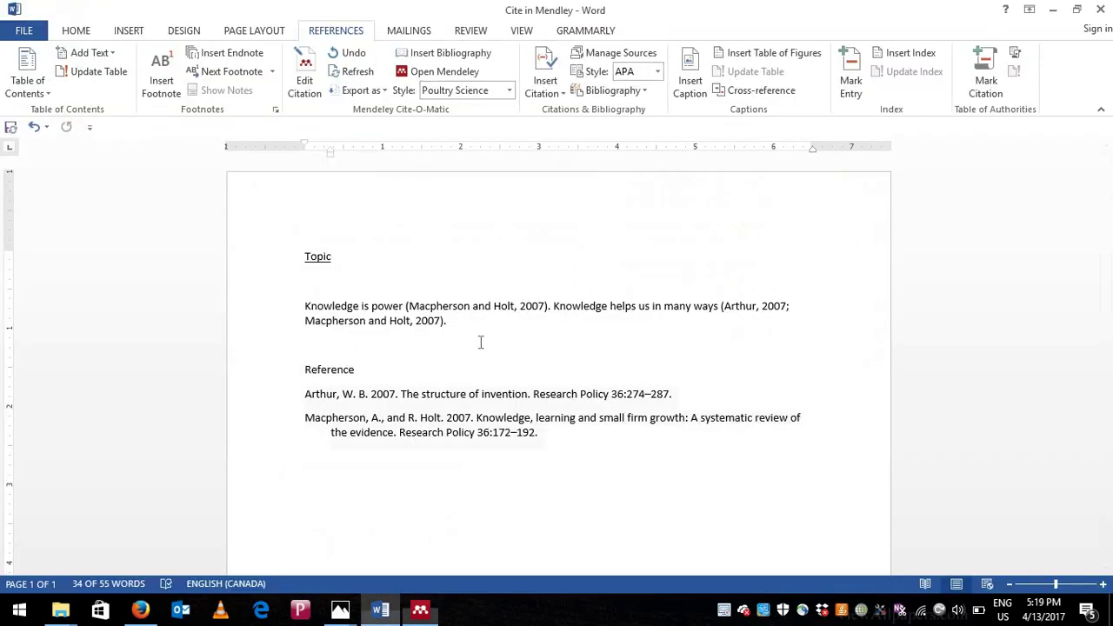
pyautogui.moveTo(304, 394); pyautogui.dragTo(576, 443)
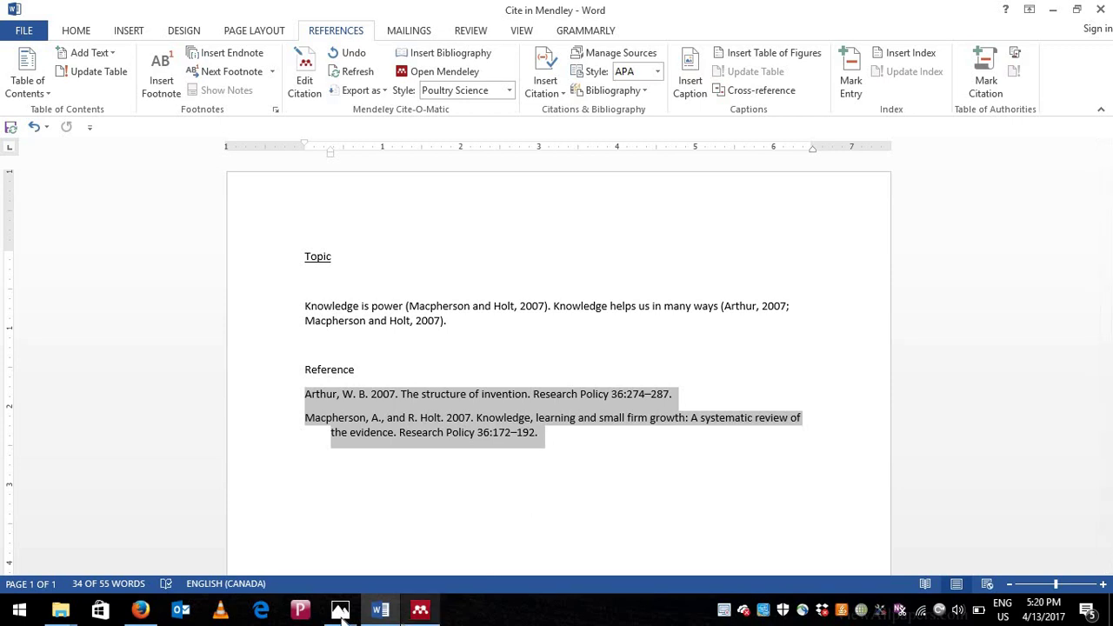
pyautogui.click(390, 547)
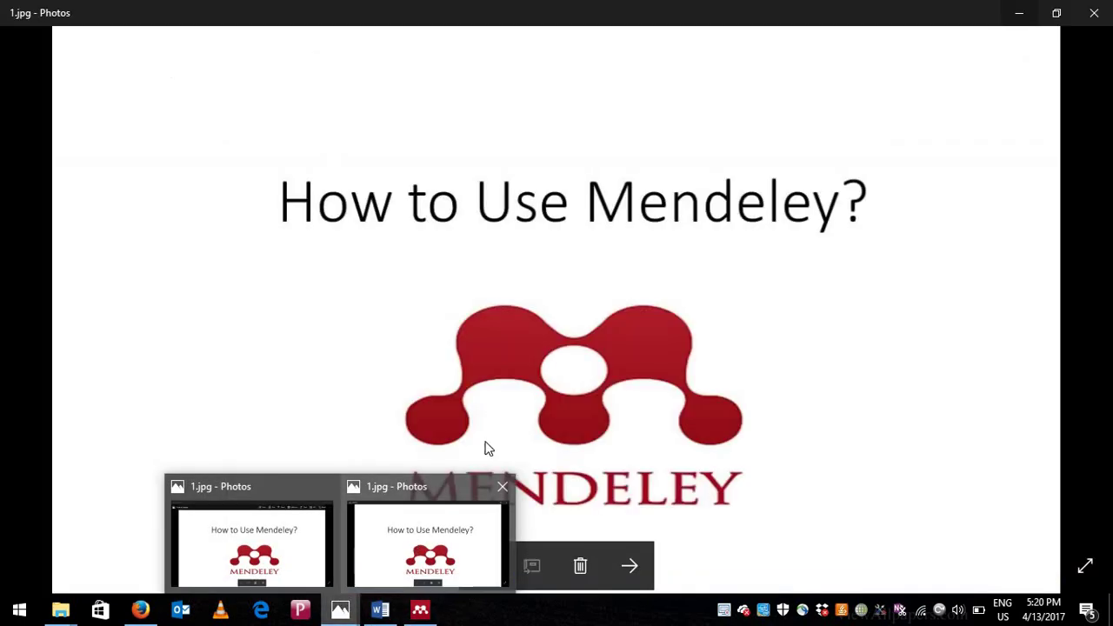